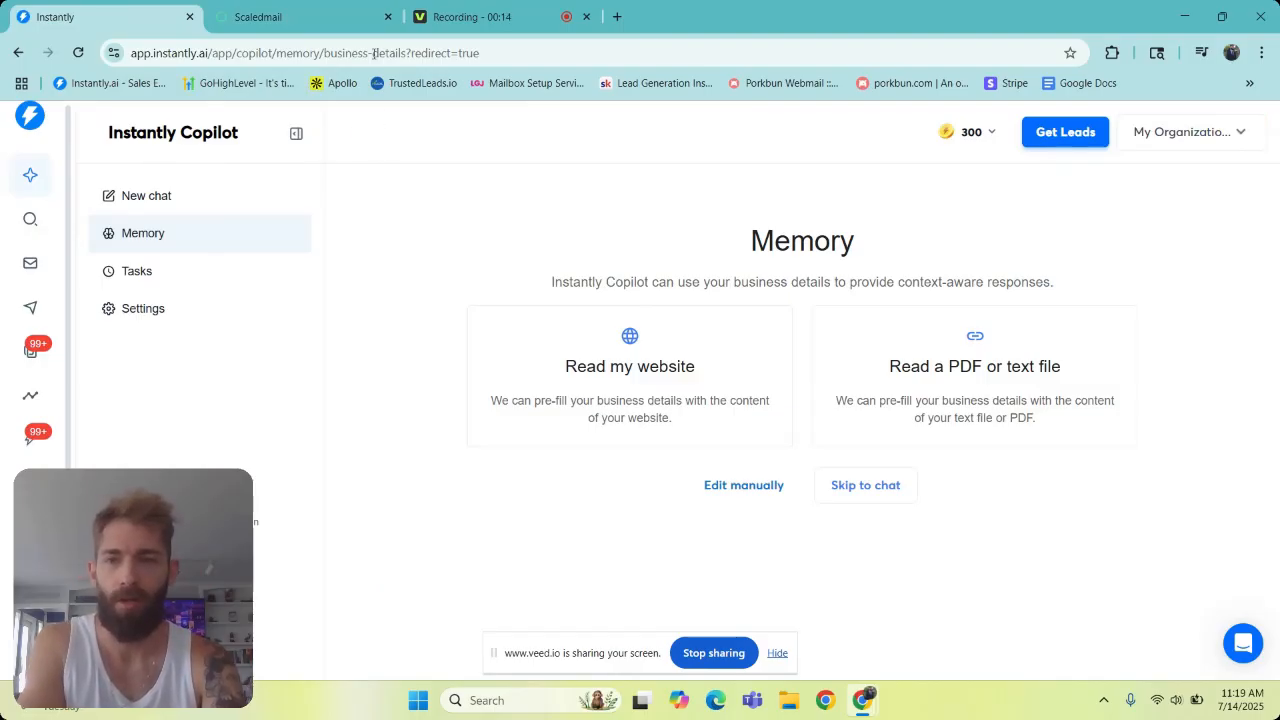
{"action": "left_click", "coordinate": [335, 17]}
{"action": "left_click", "coordinate": [476, 20]}
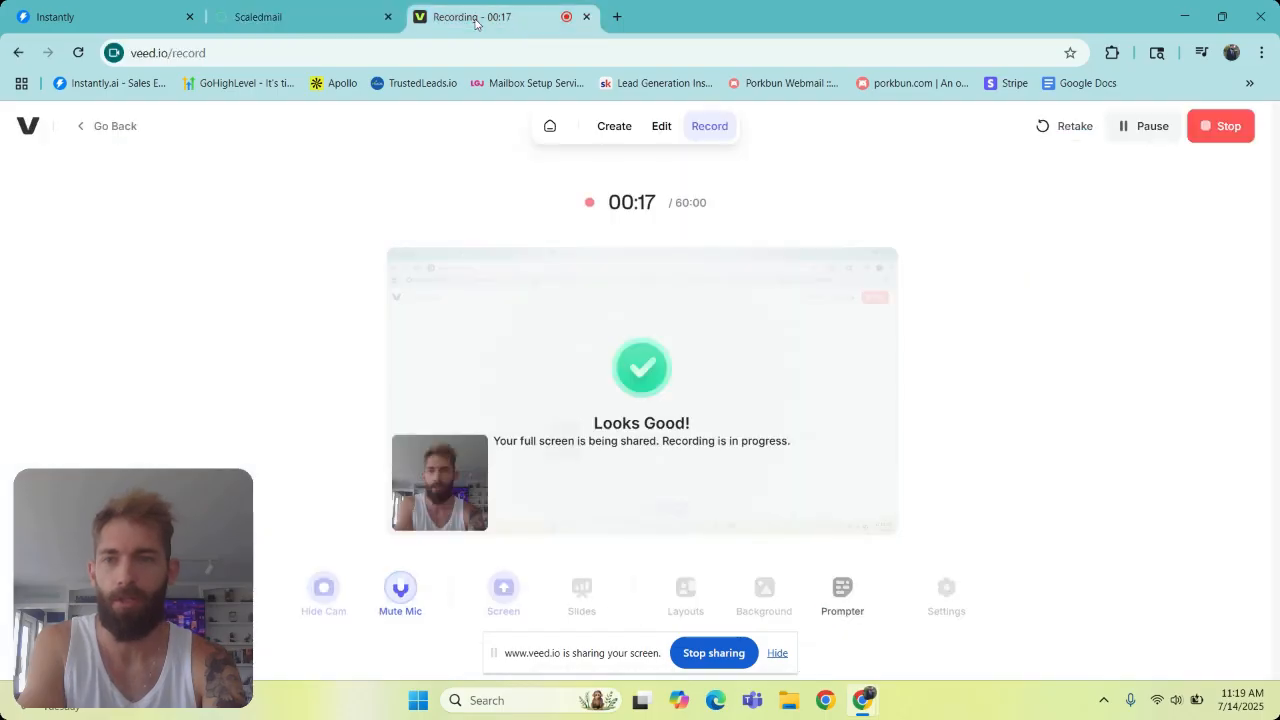
{"action": "left_click", "coordinate": [330, 17]}
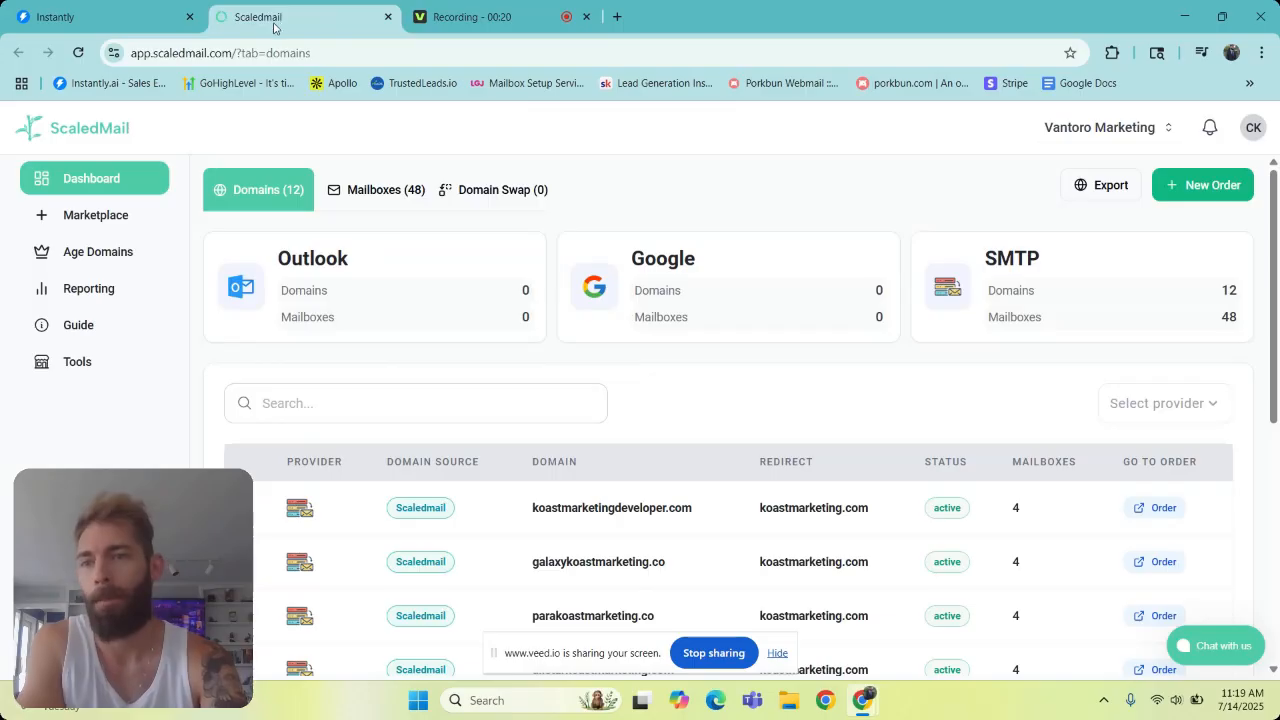
{"action": "left_click", "coordinate": [104, 17]}
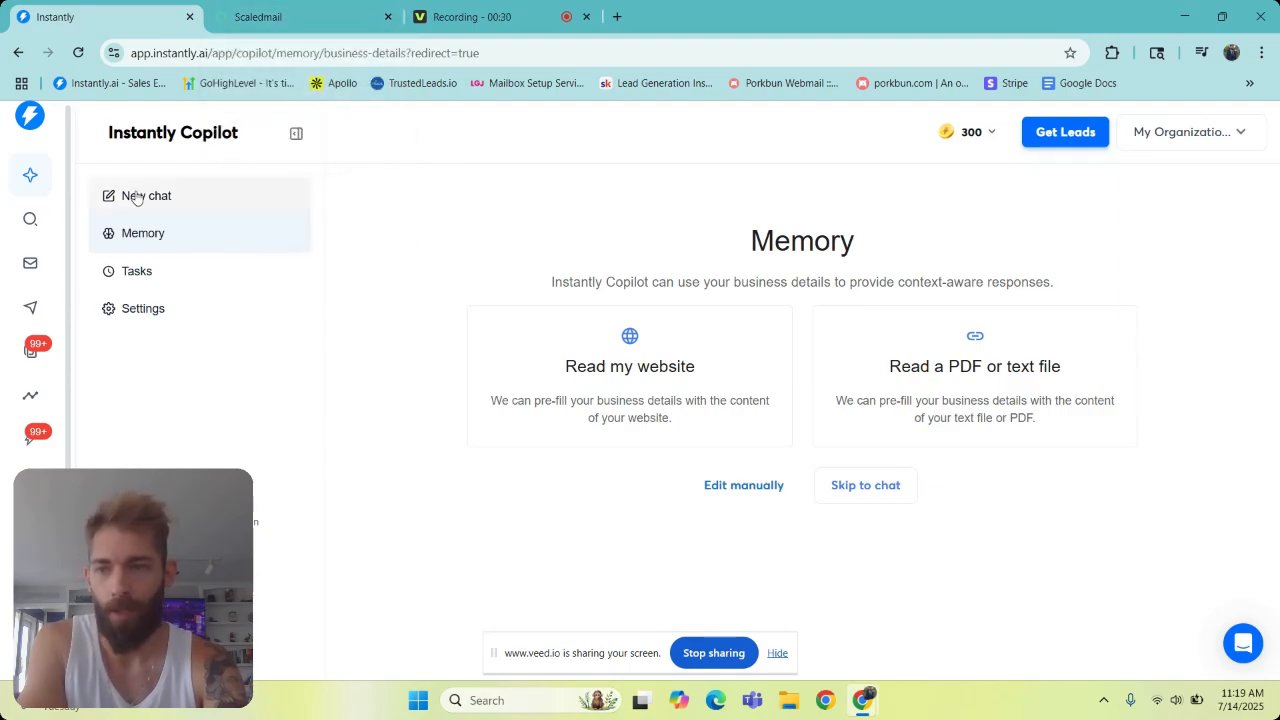
- Switch to ScaledMail and start an order for the $45/mo SM - SMTP package from the Marketplace
{"action": "left_click", "coordinate": [262, 18]}
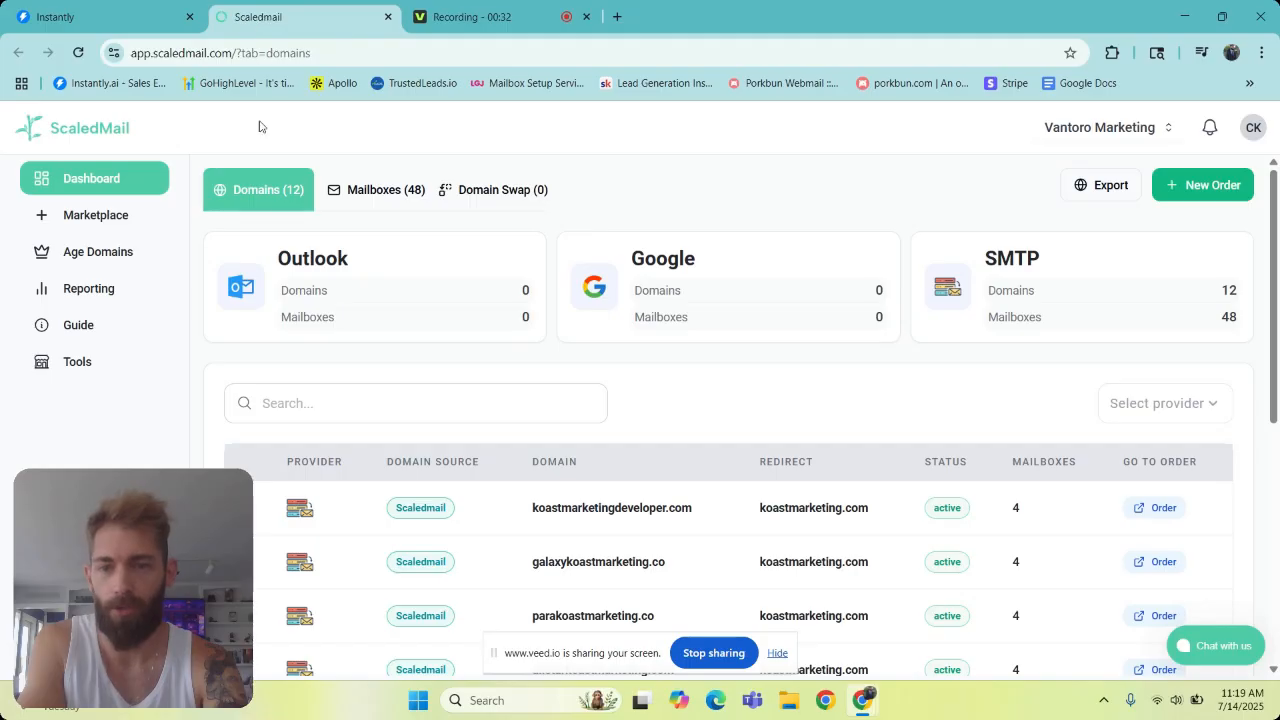
{"action": "left_click", "coordinate": [110, 217]}
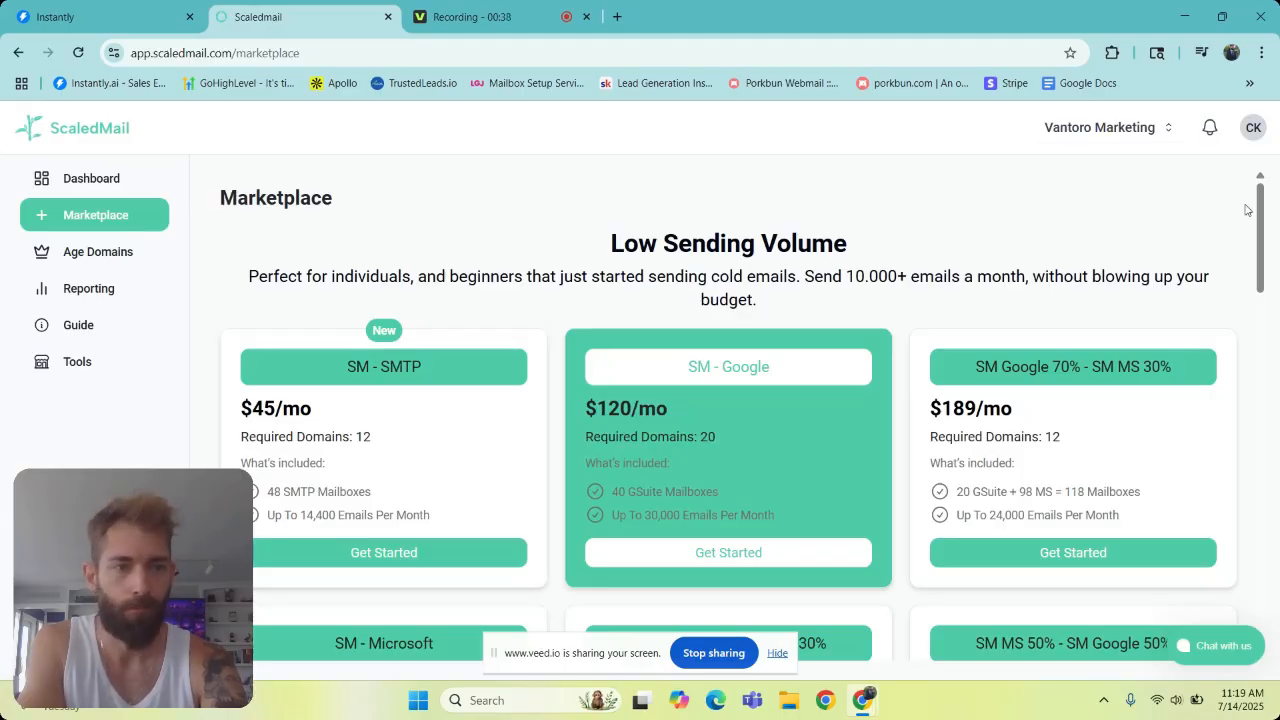
{"action": "mouse_move", "coordinate": [1261, 208]}
{"action": "left_mouse_down"}
{"action": "mouse_move", "coordinate": [1261, 297]}
{"action": "mouse_move", "coordinate": [1261, 216]}
{"action": "left_mouse_up"}
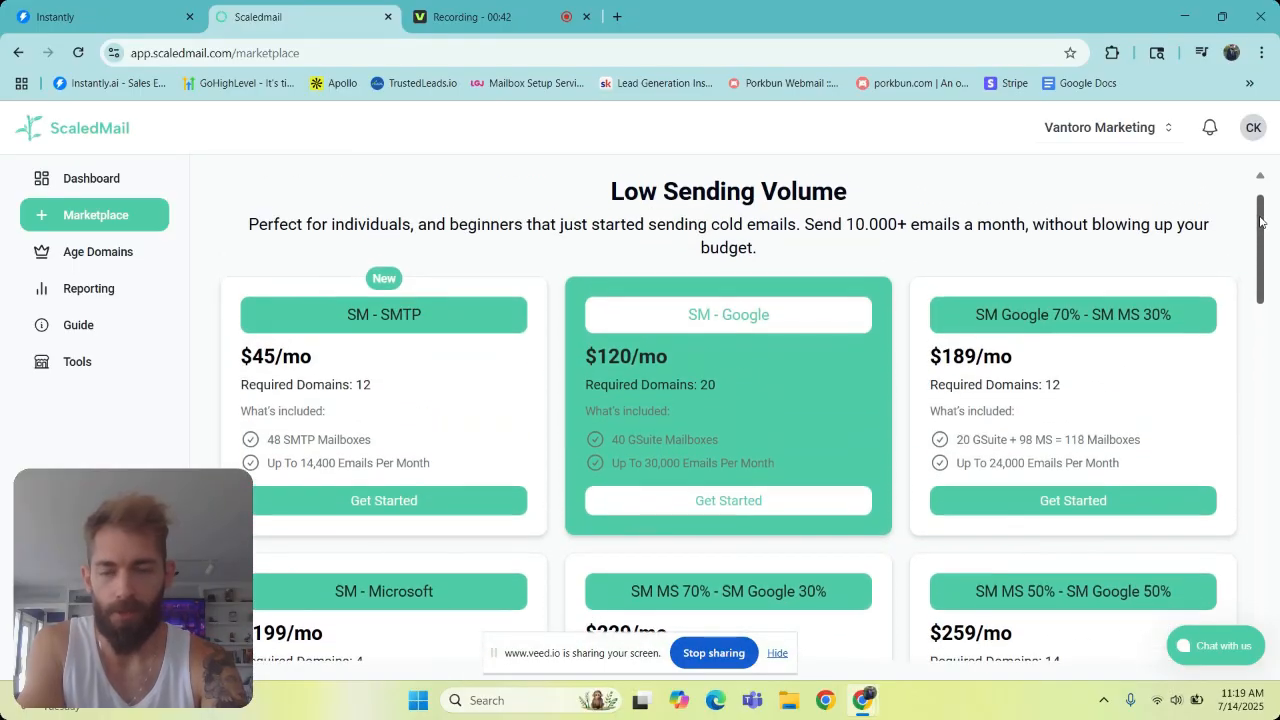
{"action": "left_click", "coordinate": [409, 502]}
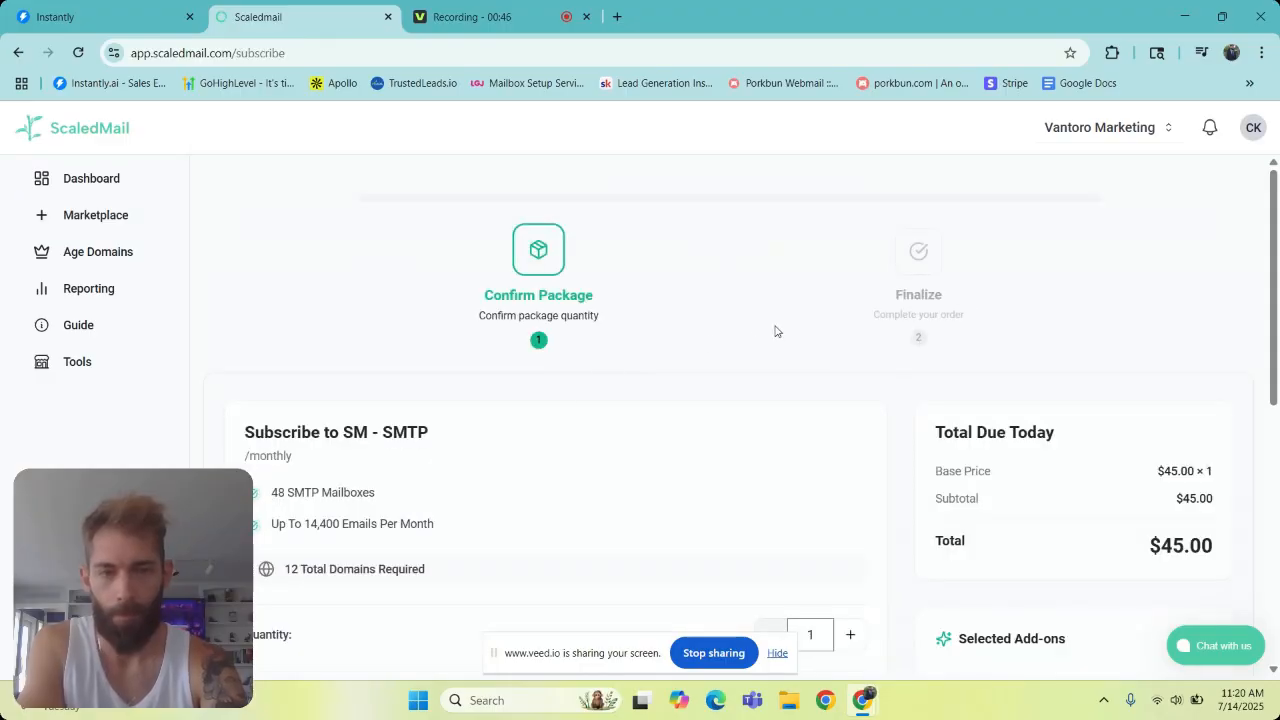
- Choose to buy the domains from ScaledMail for this subscription and continue to the domain selection
{"action": "left_click_drag", "start_coordinate": [1276, 218], "coordinate": [1270, 565]}
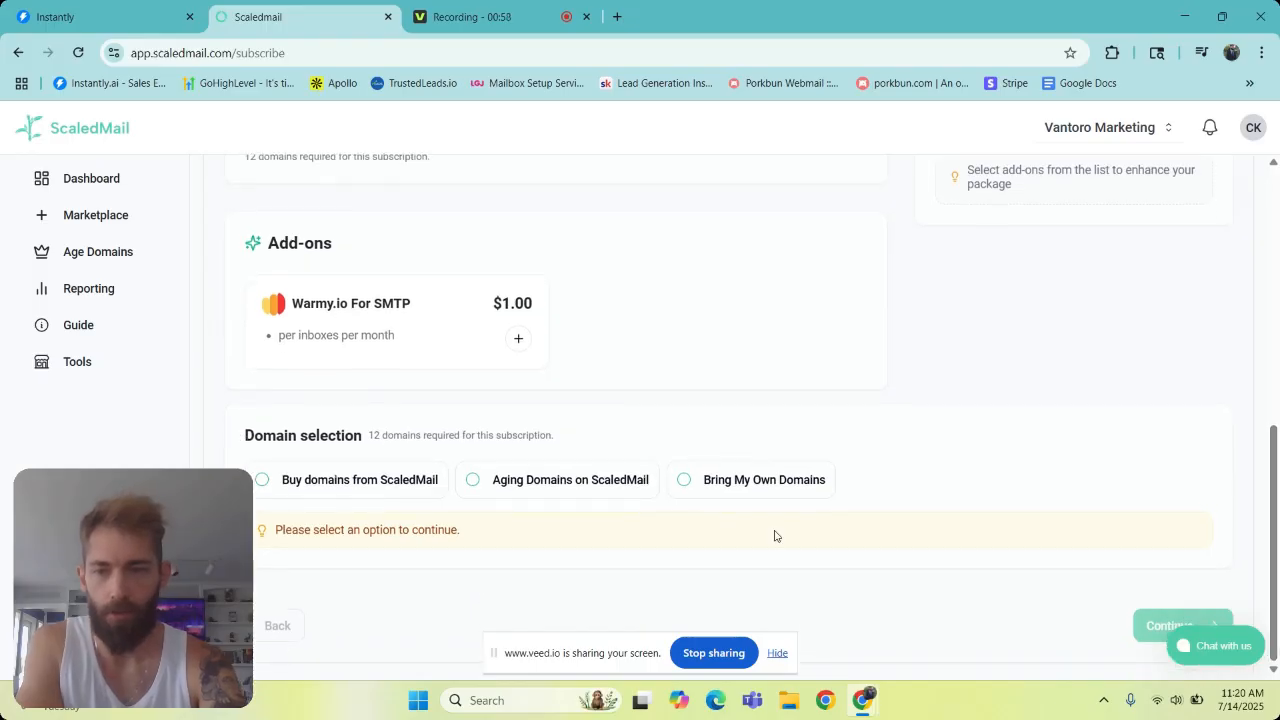
{"action": "left_click", "coordinate": [397, 480]}
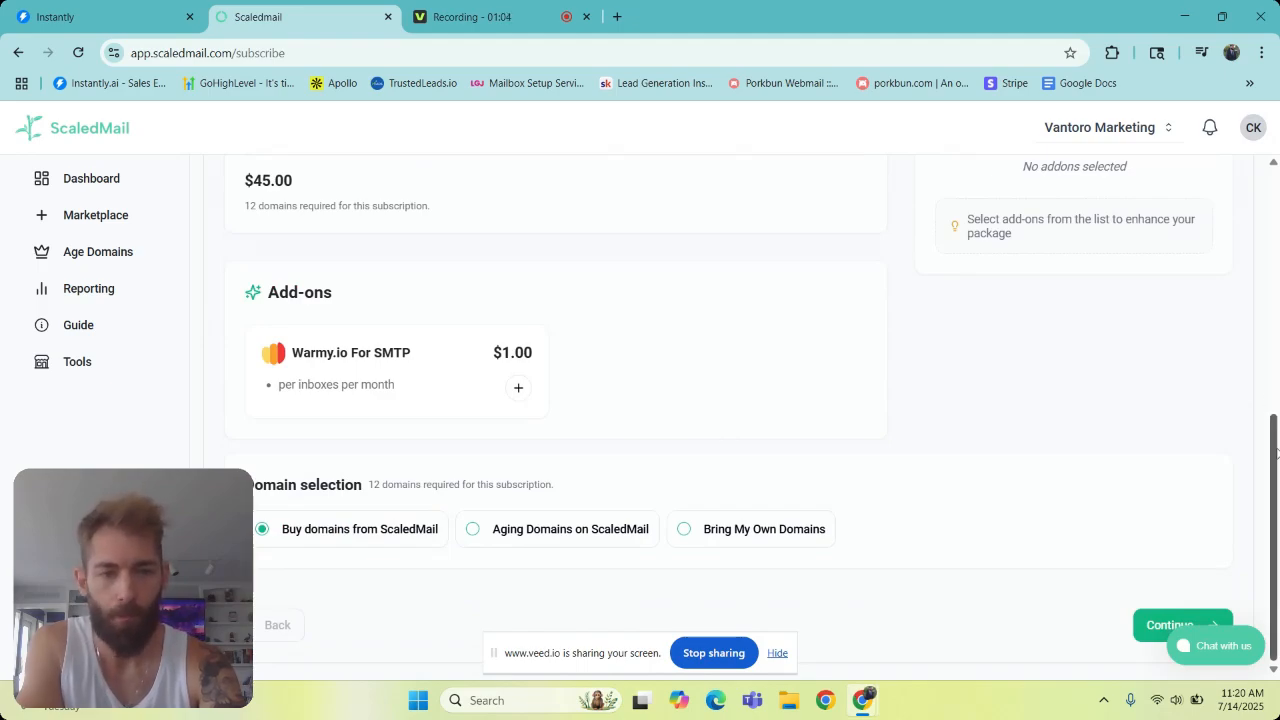
{"action": "left_click_drag", "start_coordinate": [1275, 458], "coordinate": [1270, 523]}
{"action": "left_click", "coordinate": [1157, 625]}
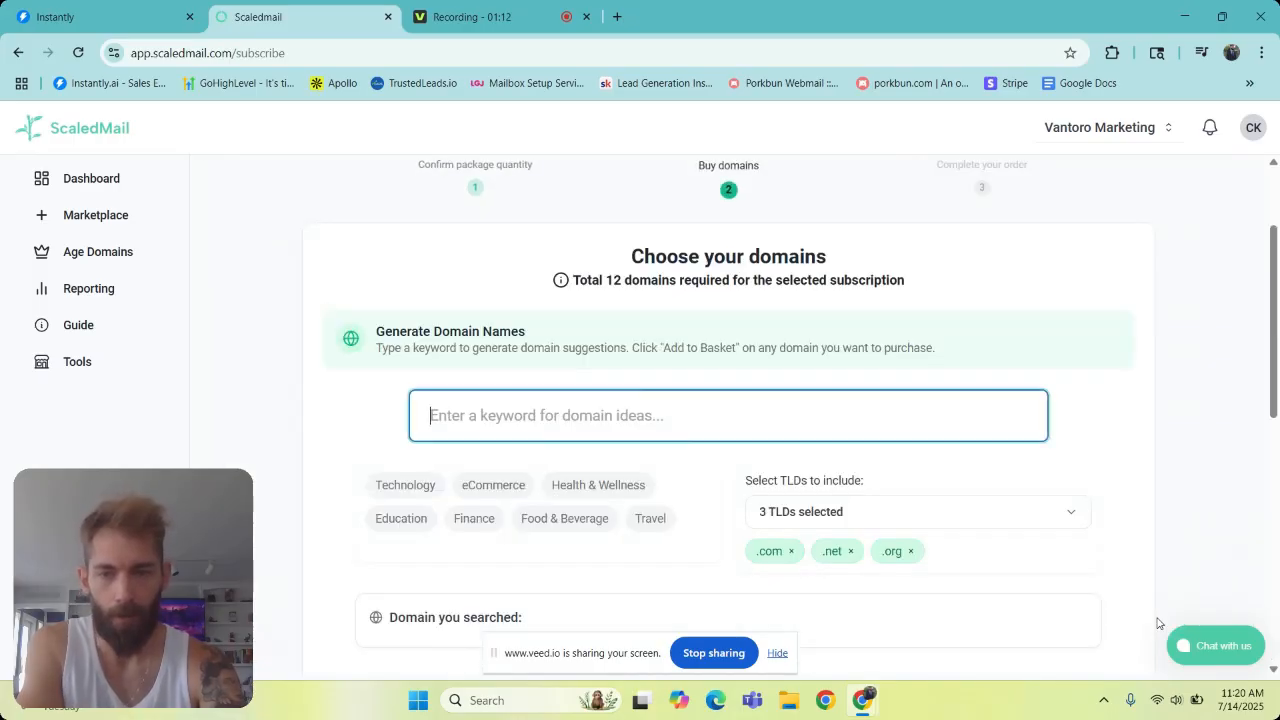
- Enter "vantoro marketing" as the keyword for generating domain names
{"action": "left_click_drag", "start_coordinate": [1274, 342], "coordinate": [1274, 356]}
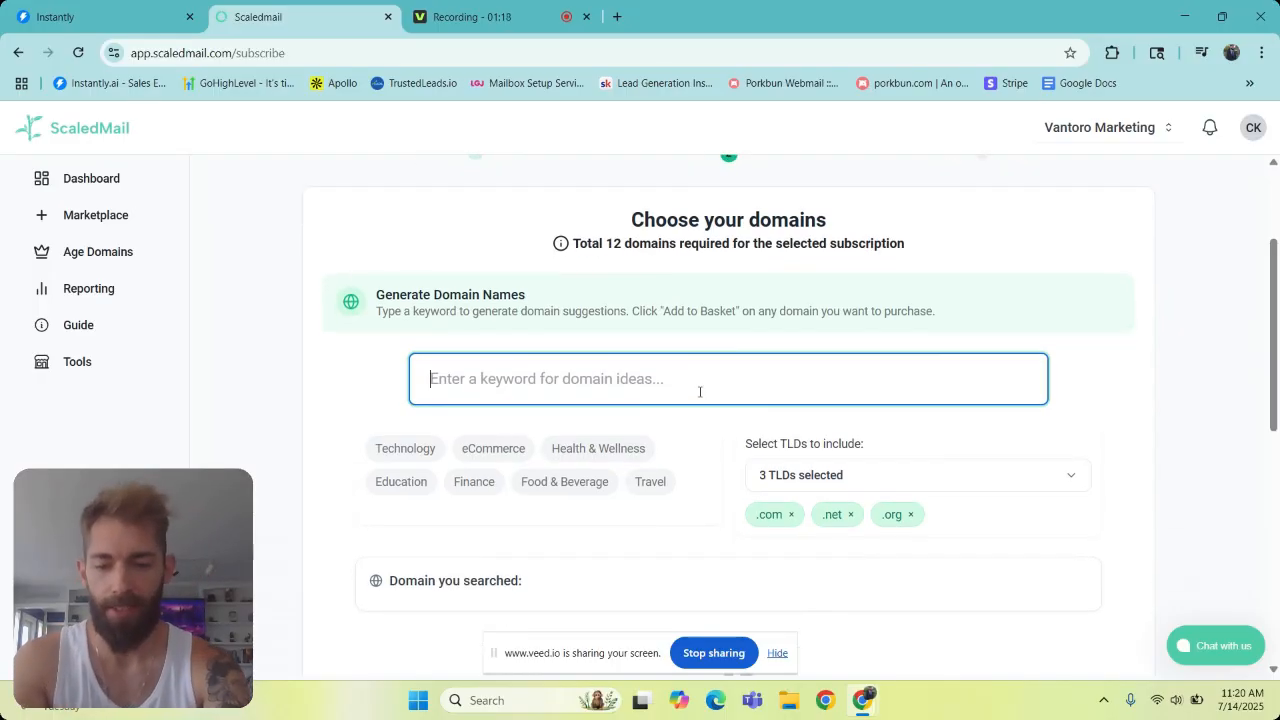
{"action": "type", "text": "va"}
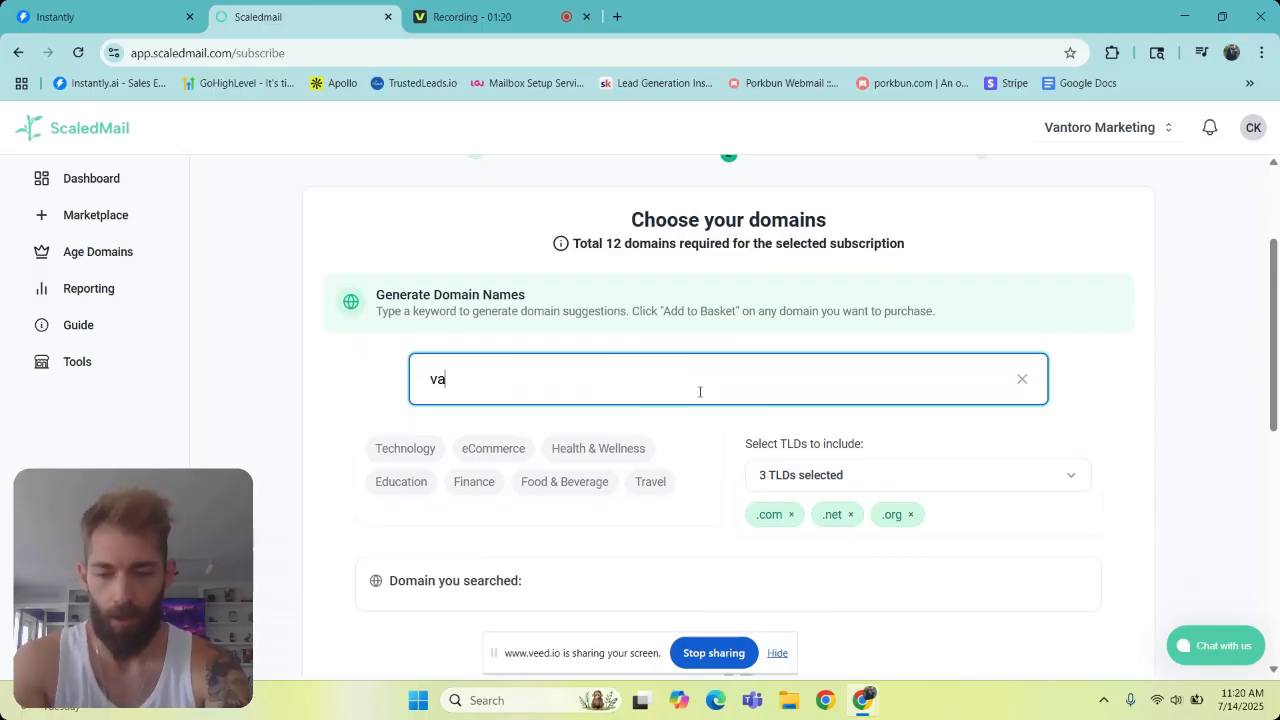
{"action": "type", "text": "ntoro marketing"}
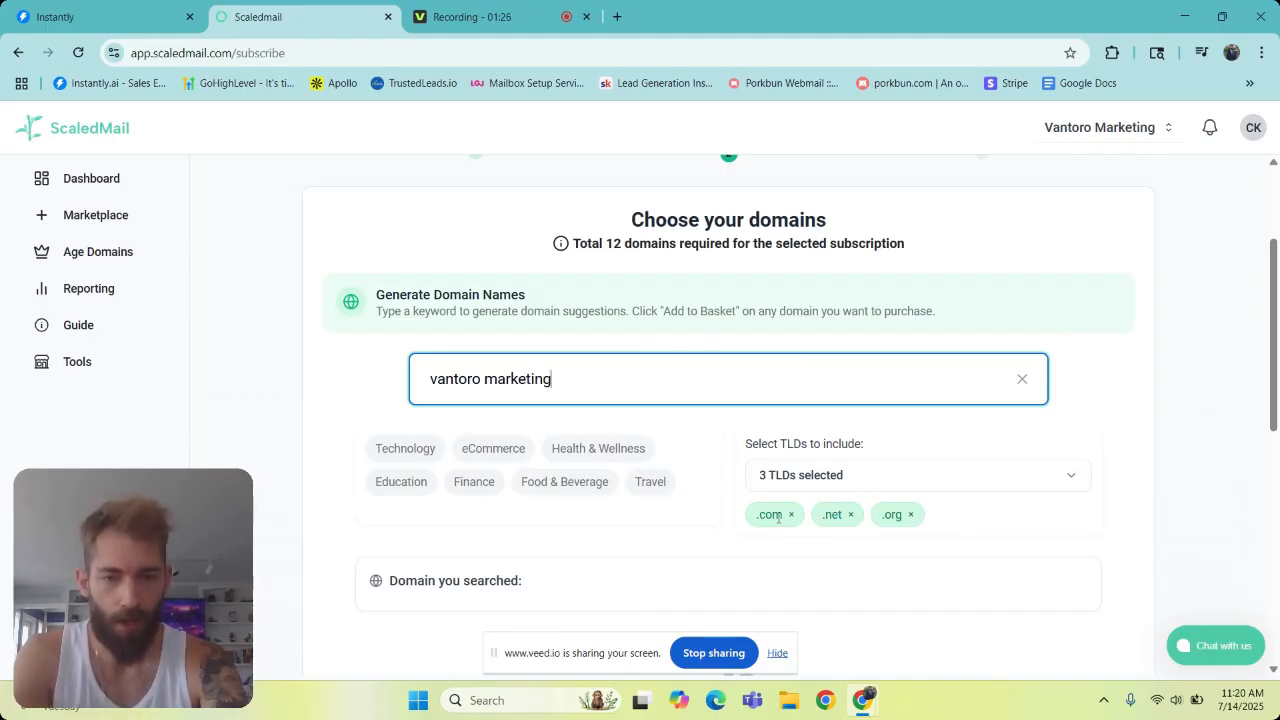
- Remove the .net and .org TLDs and add .co, keeping .com selected
{"action": "left_click", "coordinate": [851, 515]}
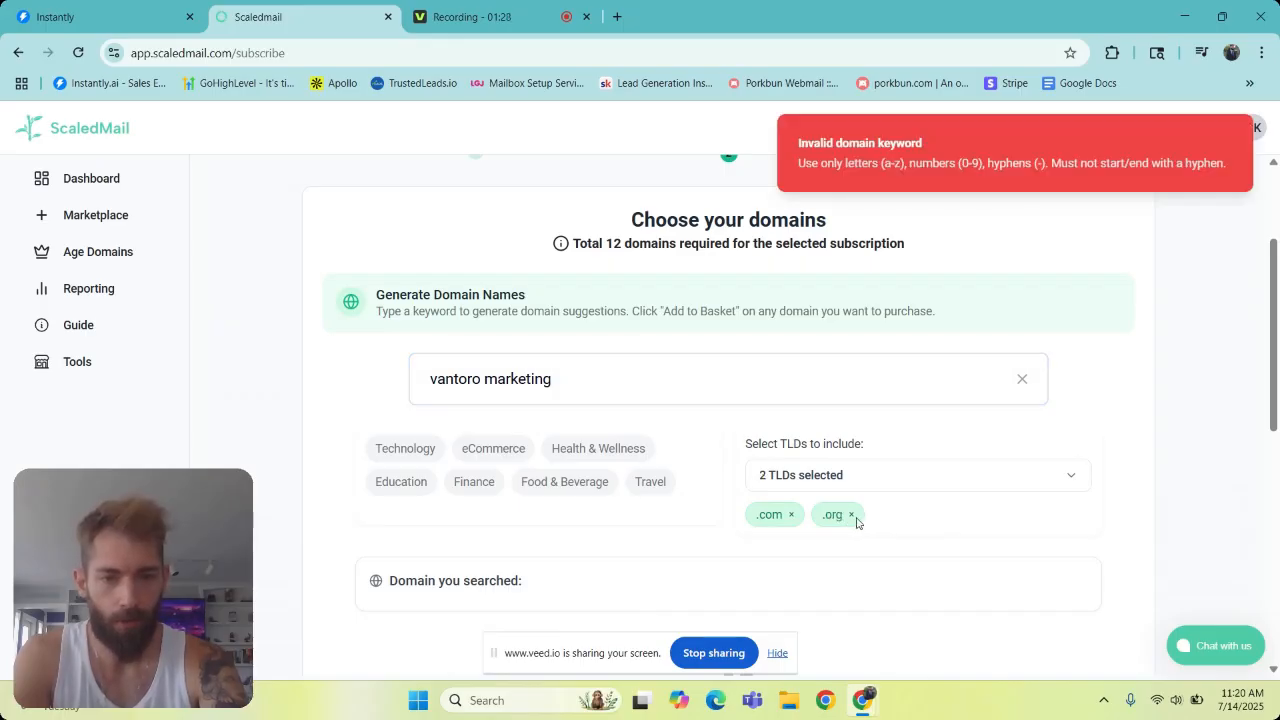
{"action": "left_click", "coordinate": [851, 517]}
{"action": "left_click", "coordinate": [963, 483]}
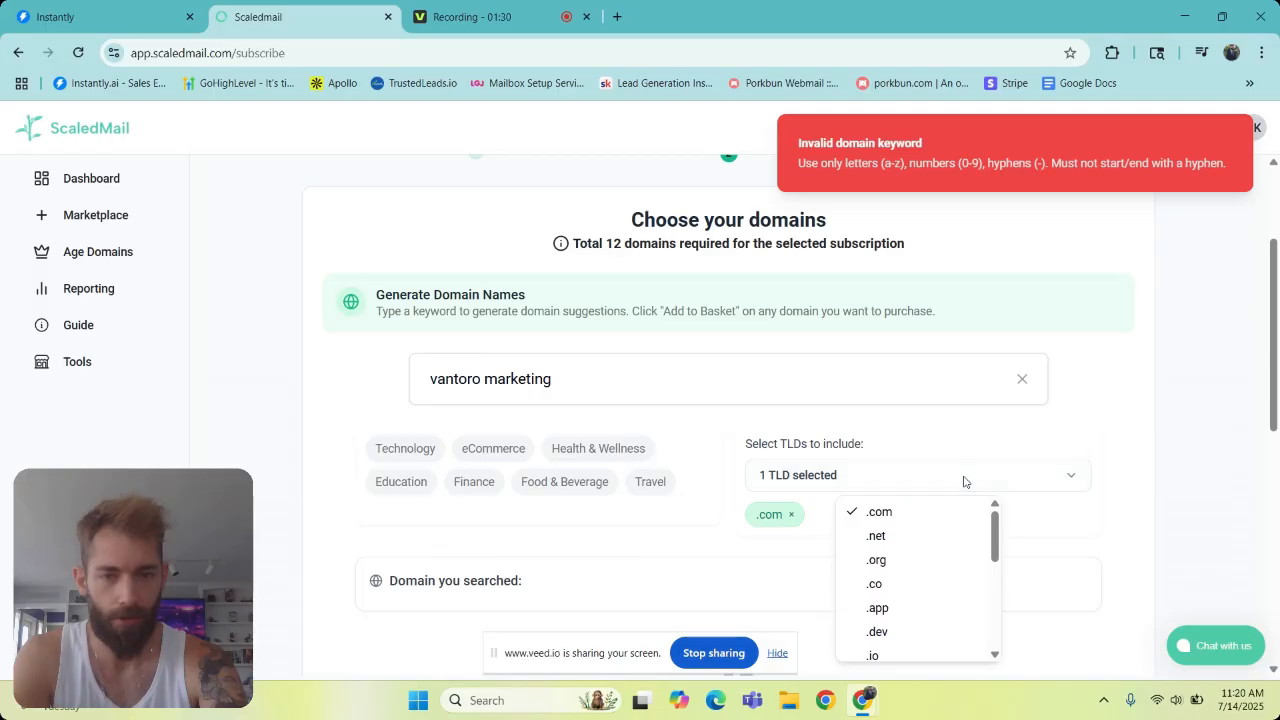
{"action": "left_click", "coordinate": [897, 590]}
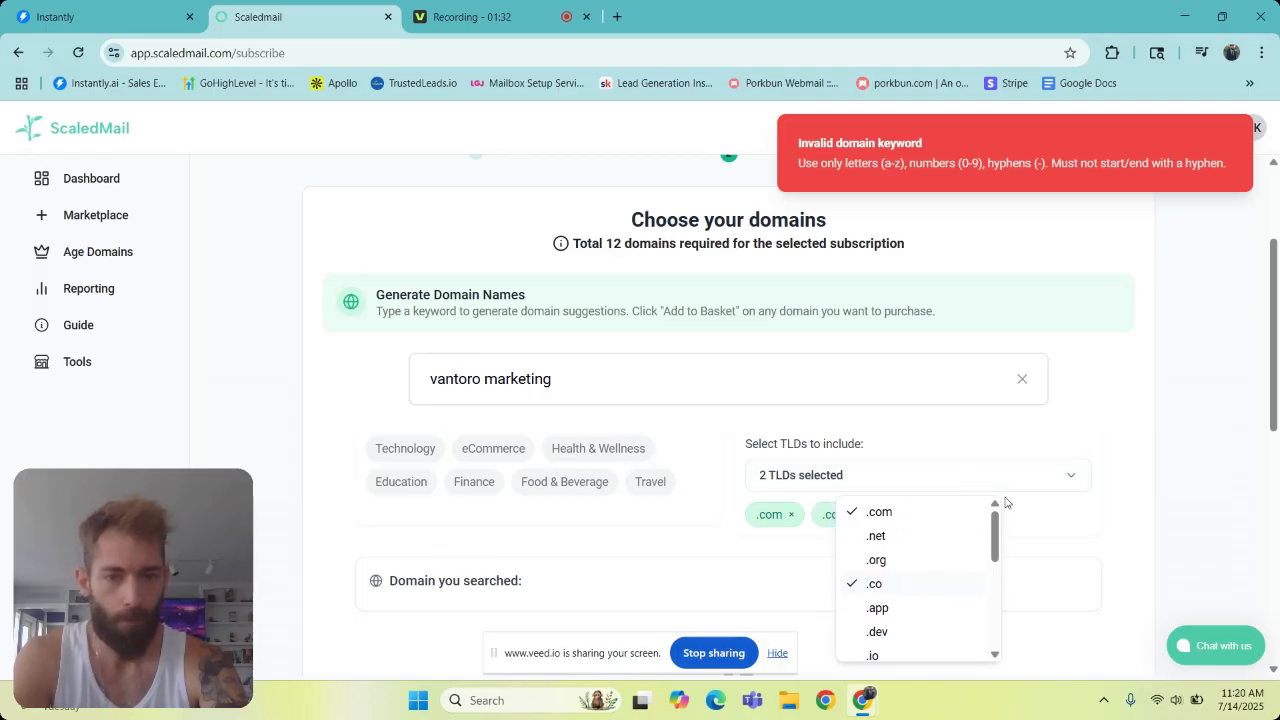
{"action": "left_click", "coordinate": [1181, 434]}
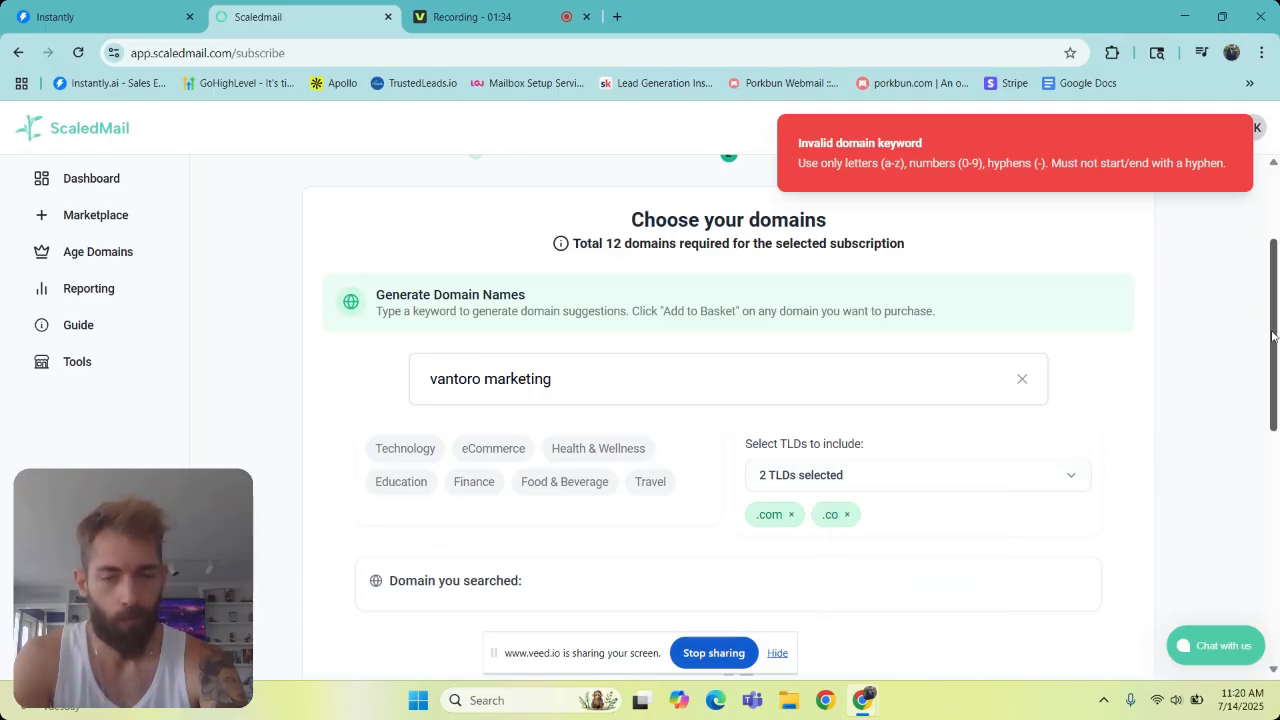
- Remove the space from the keyword to make it "vantoromarketing" and generate the domain ideas
{"action": "mouse_move", "coordinate": [1272, 336]}
{"action": "left_mouse_down"}
{"action": "mouse_move", "coordinate": [1257, 583]}
{"action": "mouse_move", "coordinate": [1277, 325]}
{"action": "mouse_move", "coordinate": [1258, 351]}
{"action": "left_mouse_up"}
{"action": "left_click", "coordinate": [751, 352]}
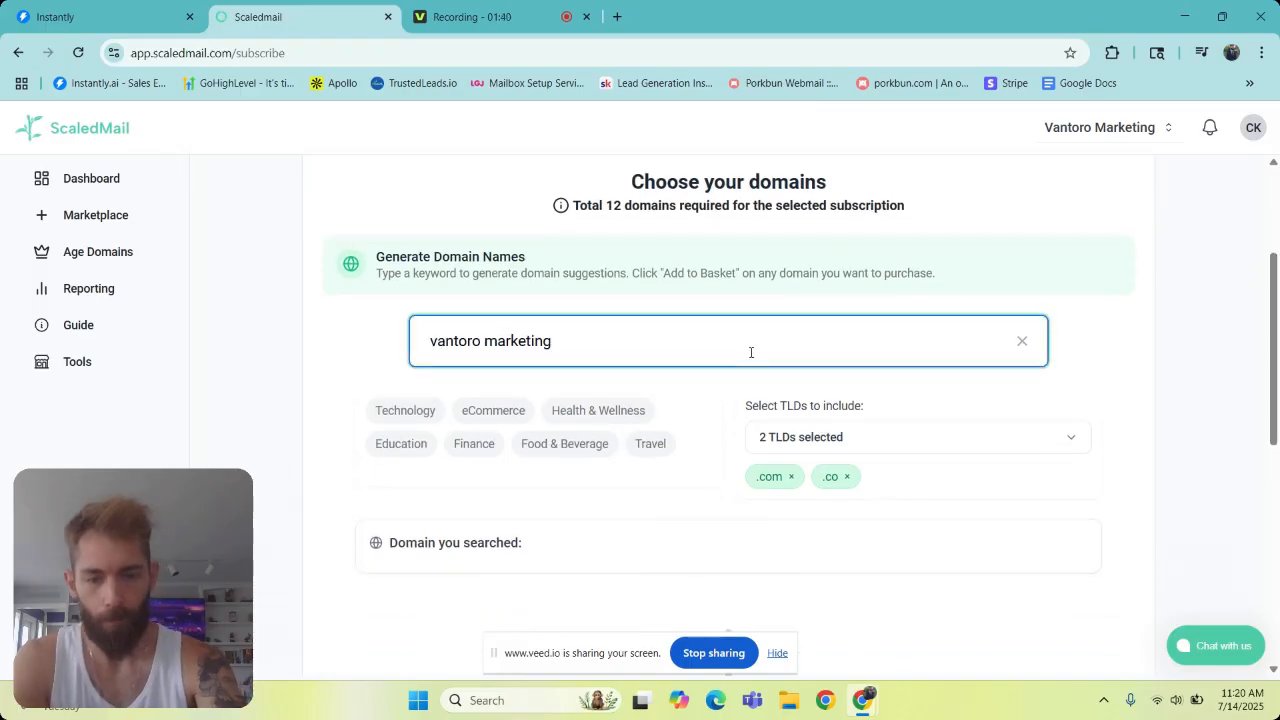
{"action": "key", "text": "Return"}
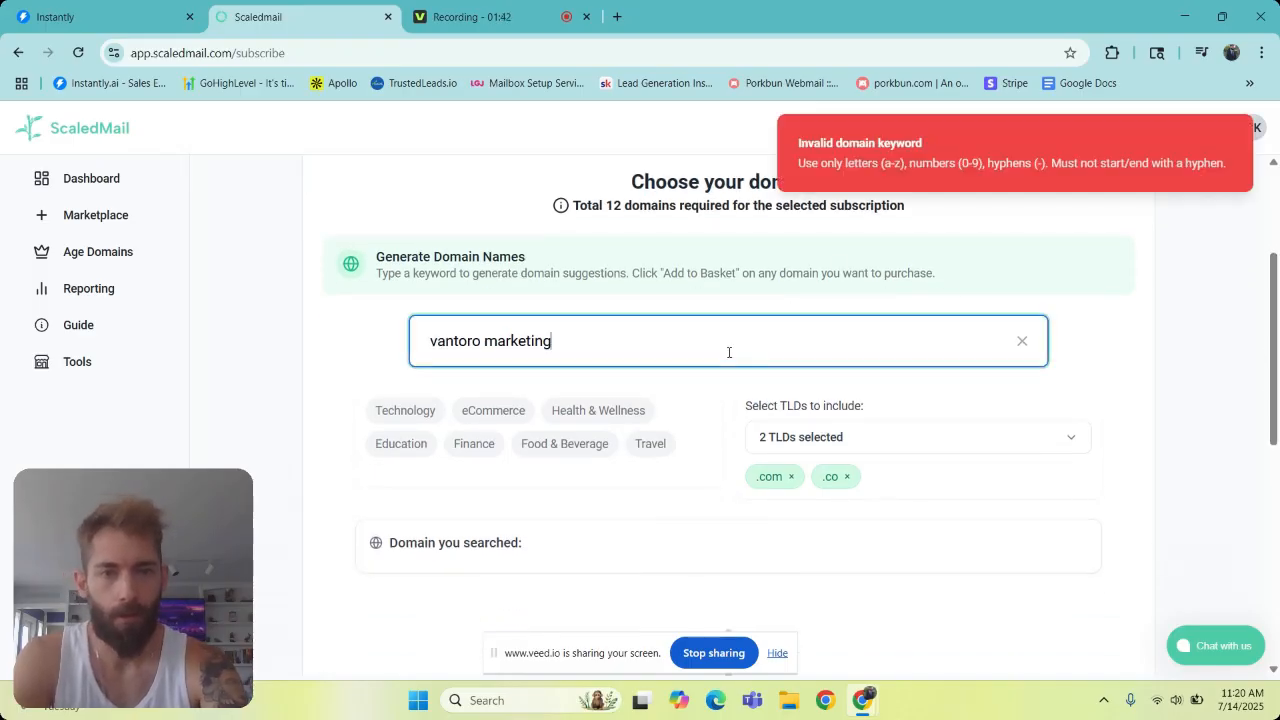
{"action": "left_click", "coordinate": [487, 342]}
{"action": "key", "text": "BackSpace"}
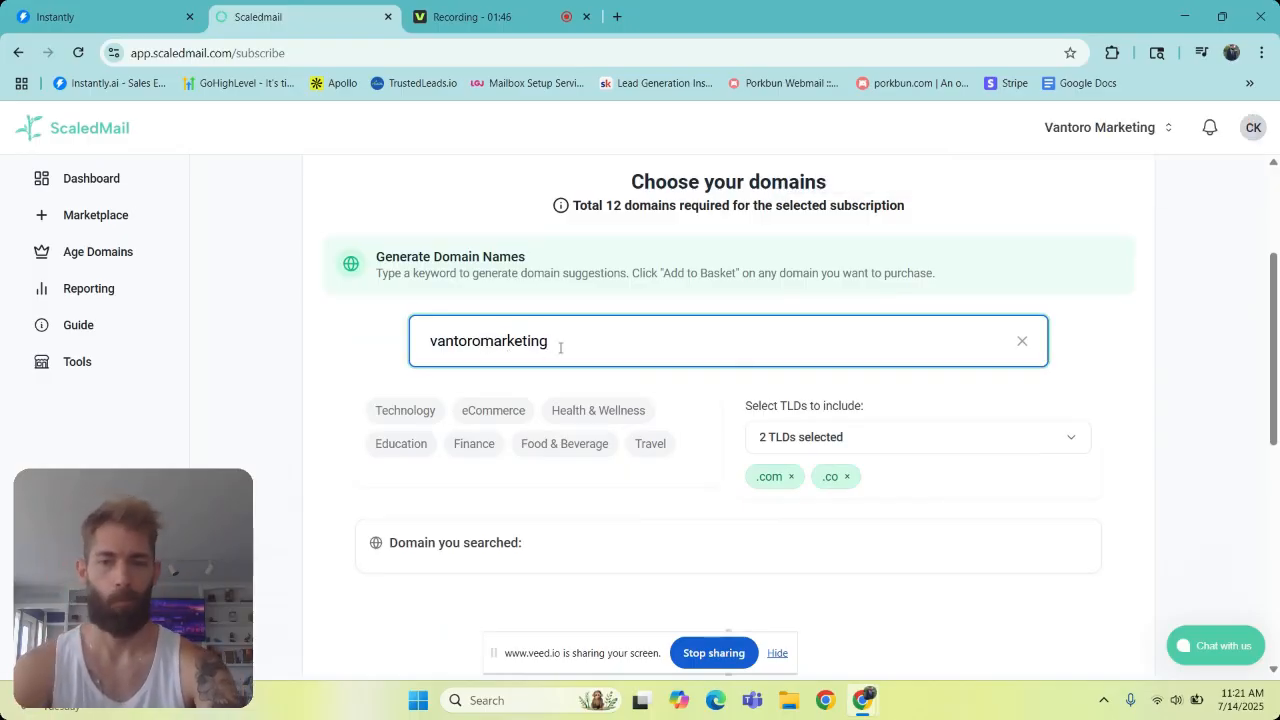
{"action": "key", "text": "Return"}
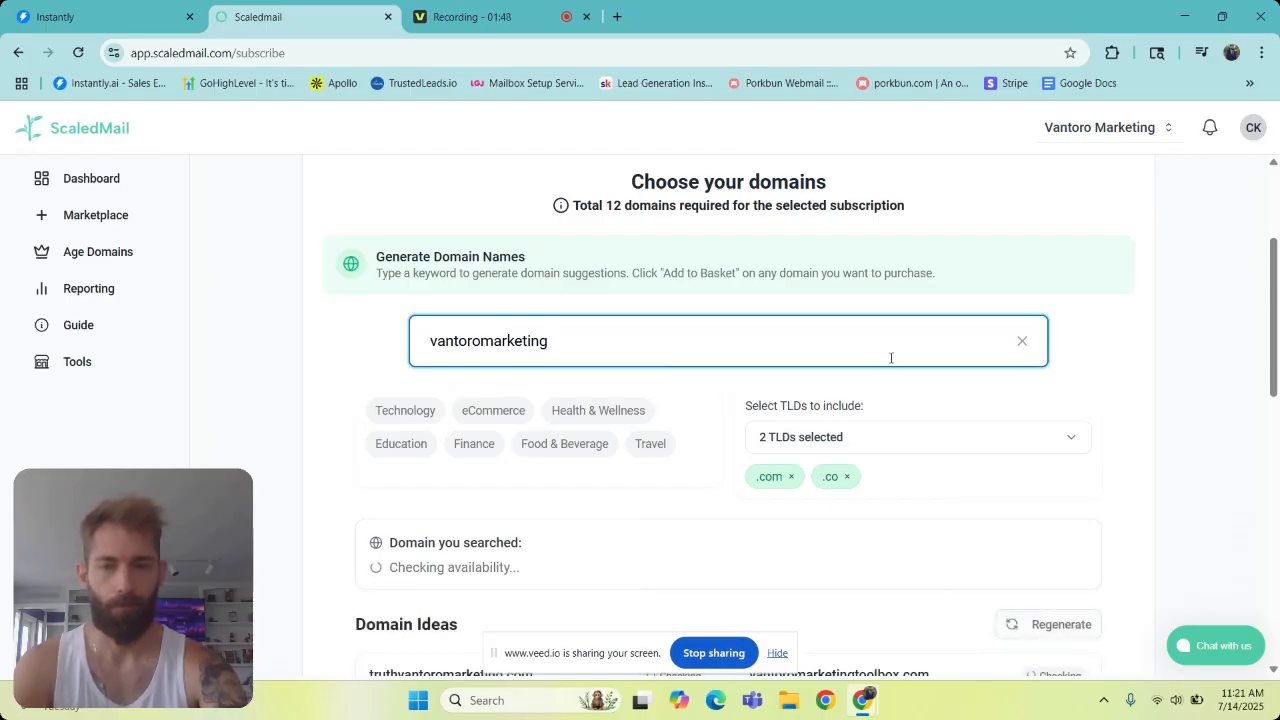
- Add truthvantoromarketing.com, vantoromarketingtoolbox.com, bullvantoromarketing.co and vantoromarketingquest.co from the domain ideas to the basket
{"action": "scroll", "coordinate": [1260, 344], "scroll_direction": "down", "scroll_amount": 2}
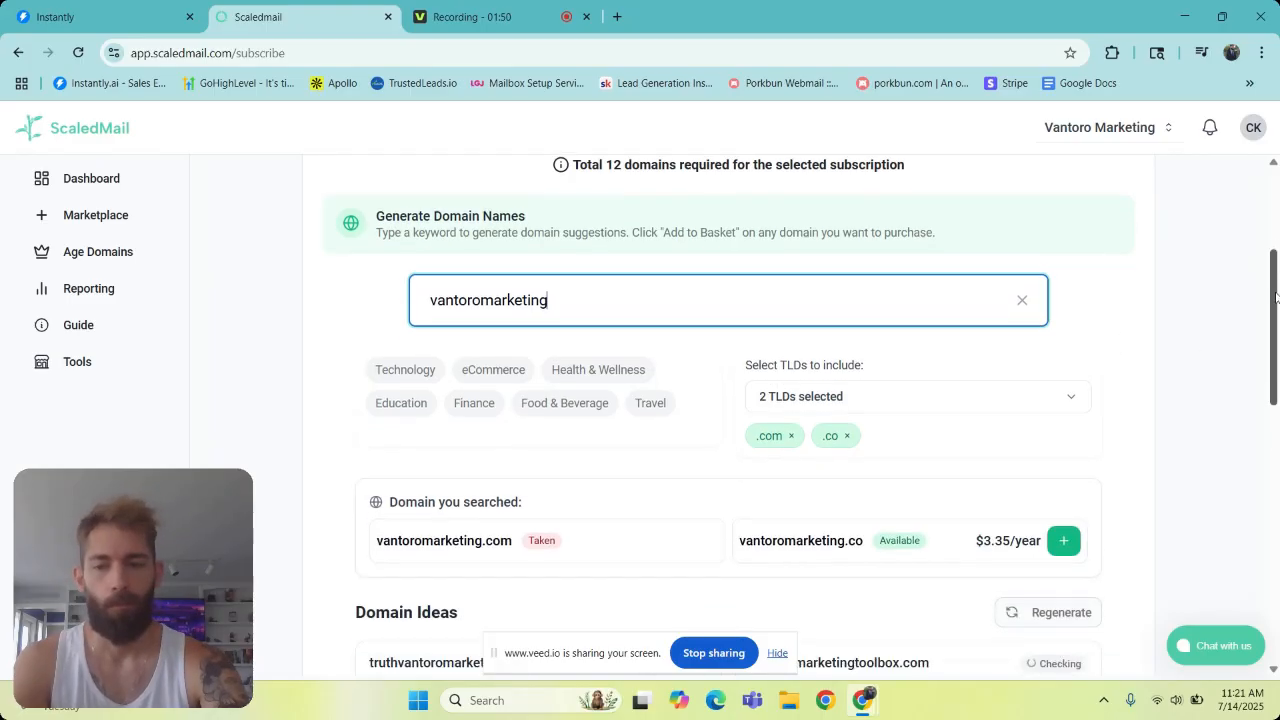
{"action": "scroll", "coordinate": [1260, 344], "scroll_direction": "down", "scroll_amount": 1}
{"action": "scroll", "coordinate": [1250, 368], "scroll_direction": "down", "scroll_amount": 1}
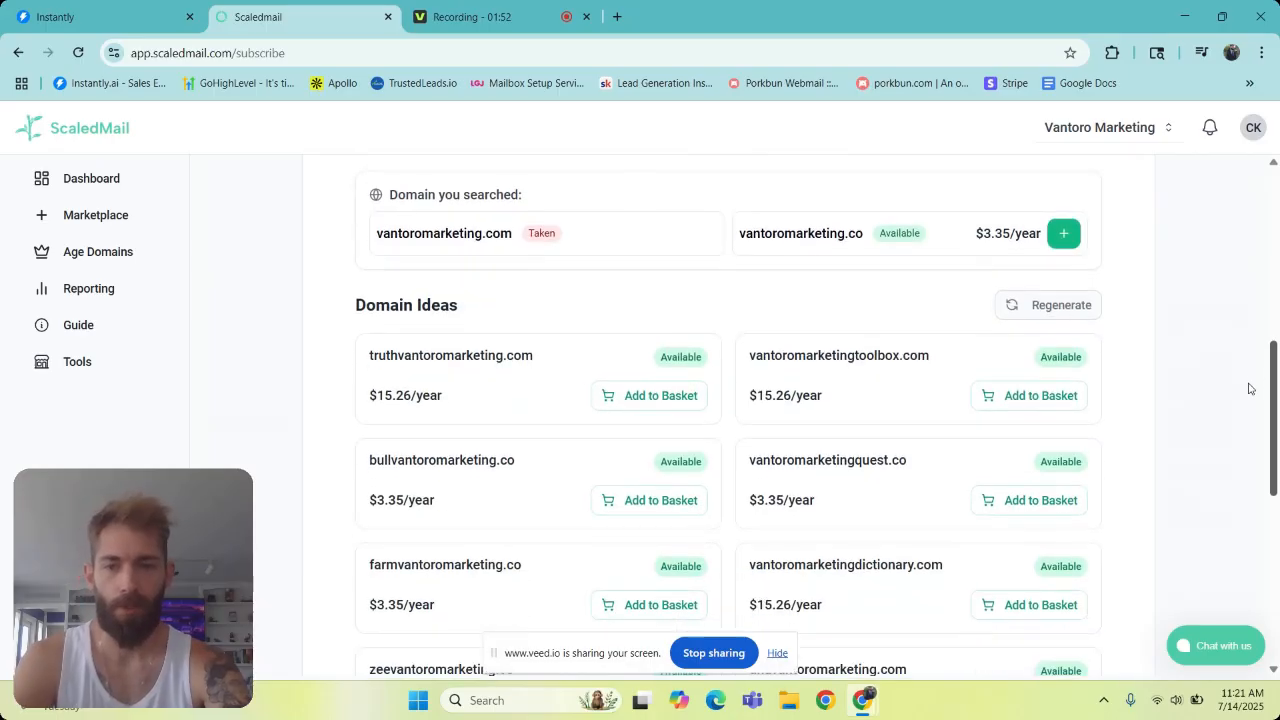
{"action": "scroll", "coordinate": [1248, 392], "scroll_direction": "down", "scroll_amount": 2}
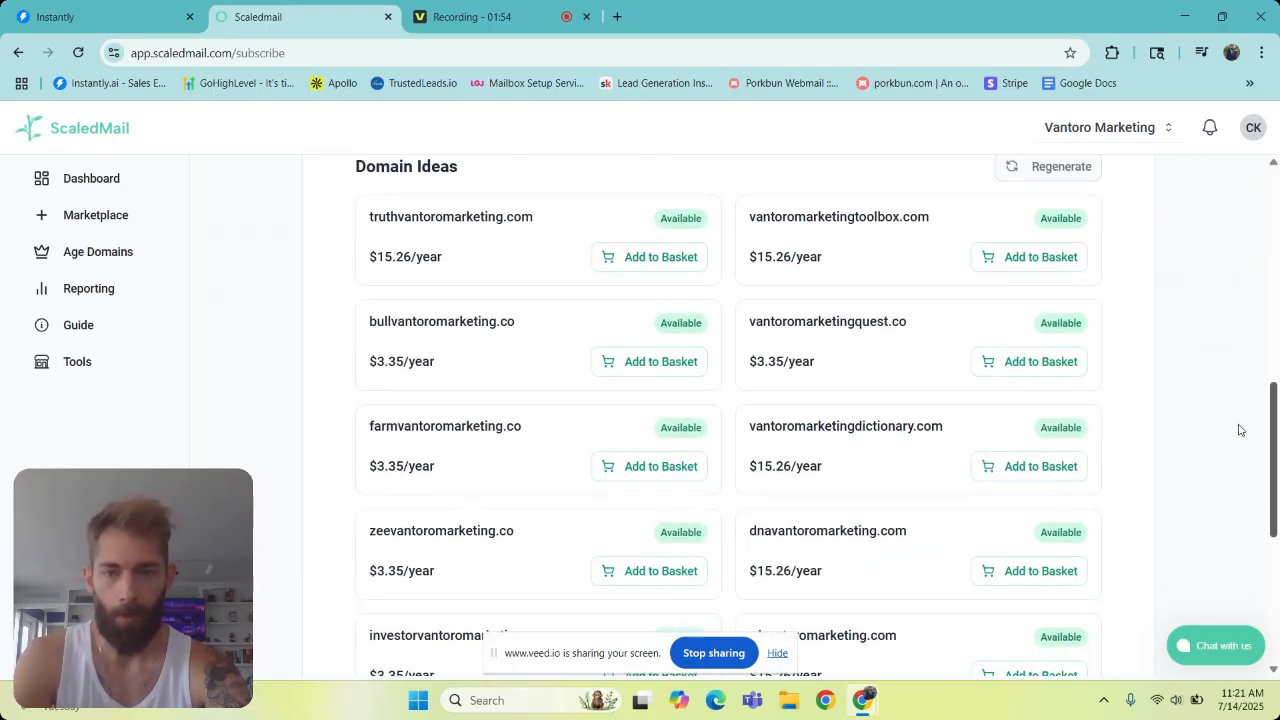
{"action": "scroll", "coordinate": [1236, 430], "scroll_direction": "up", "scroll_amount": 1}
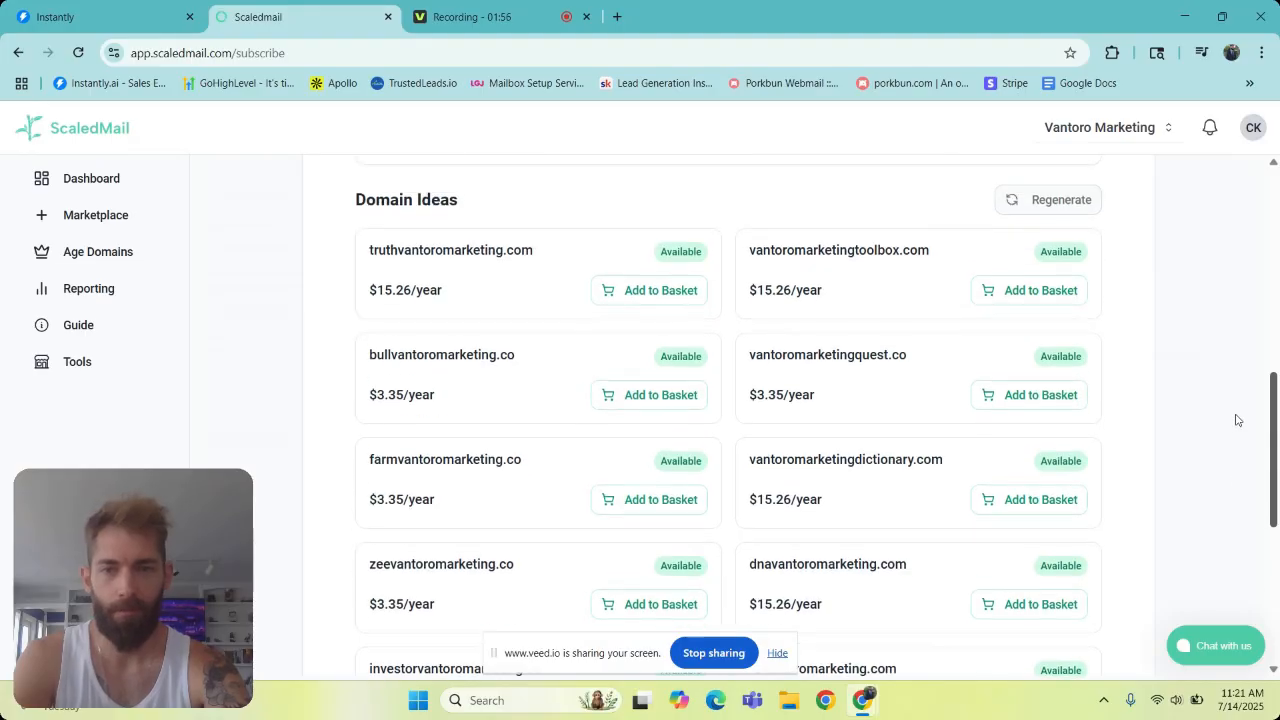
{"action": "scroll", "coordinate": [1236, 420], "scroll_direction": "down", "scroll_amount": 1}
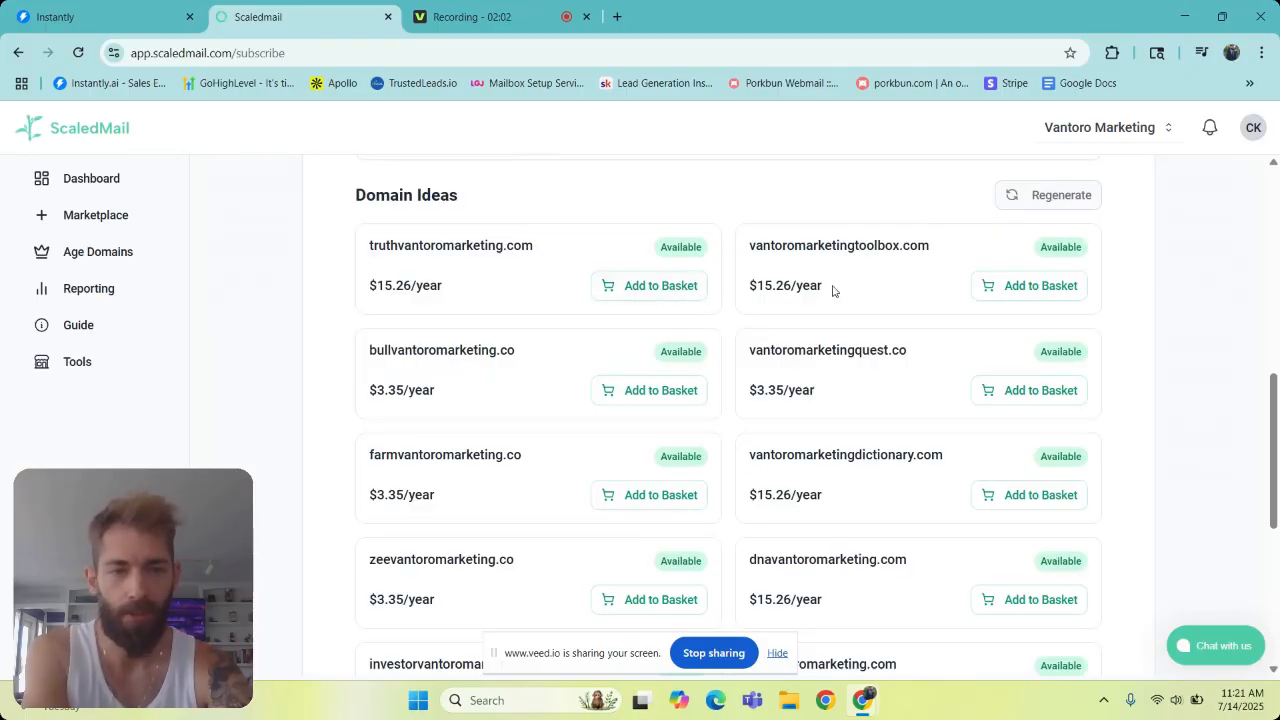
{"action": "left_click", "coordinate": [655, 285]}
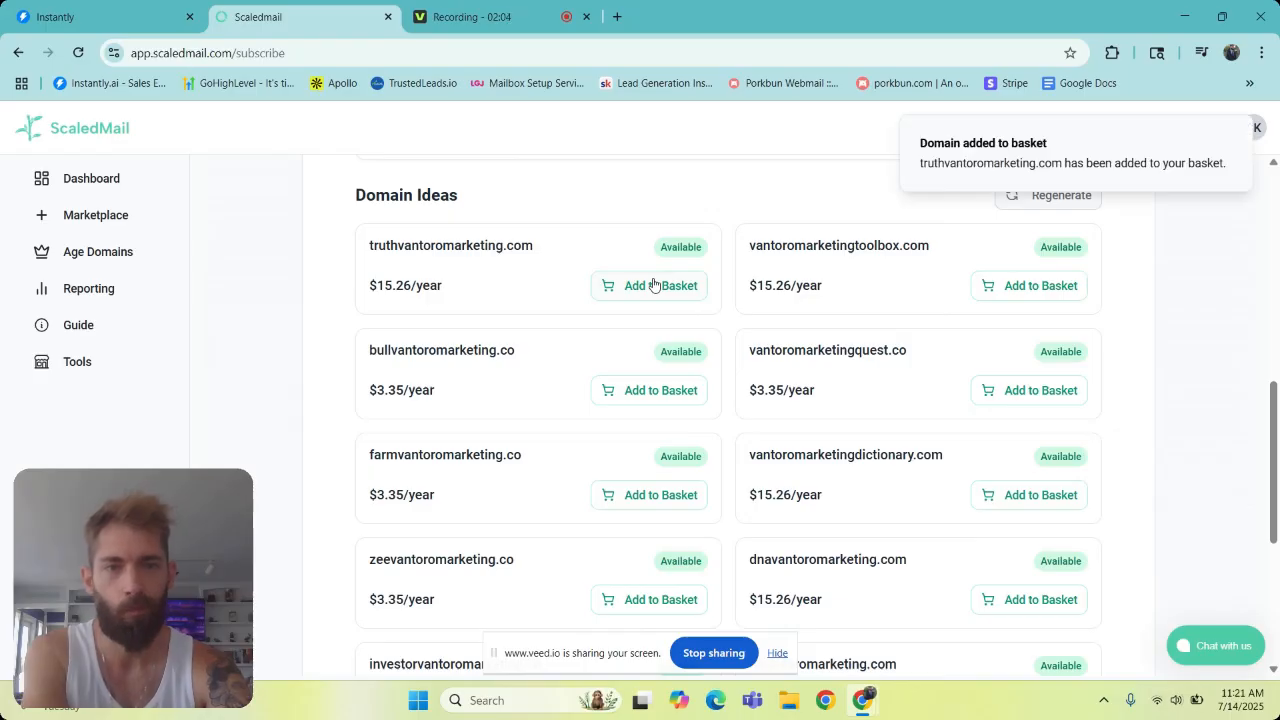
{"action": "left_click", "coordinate": [1000, 294]}
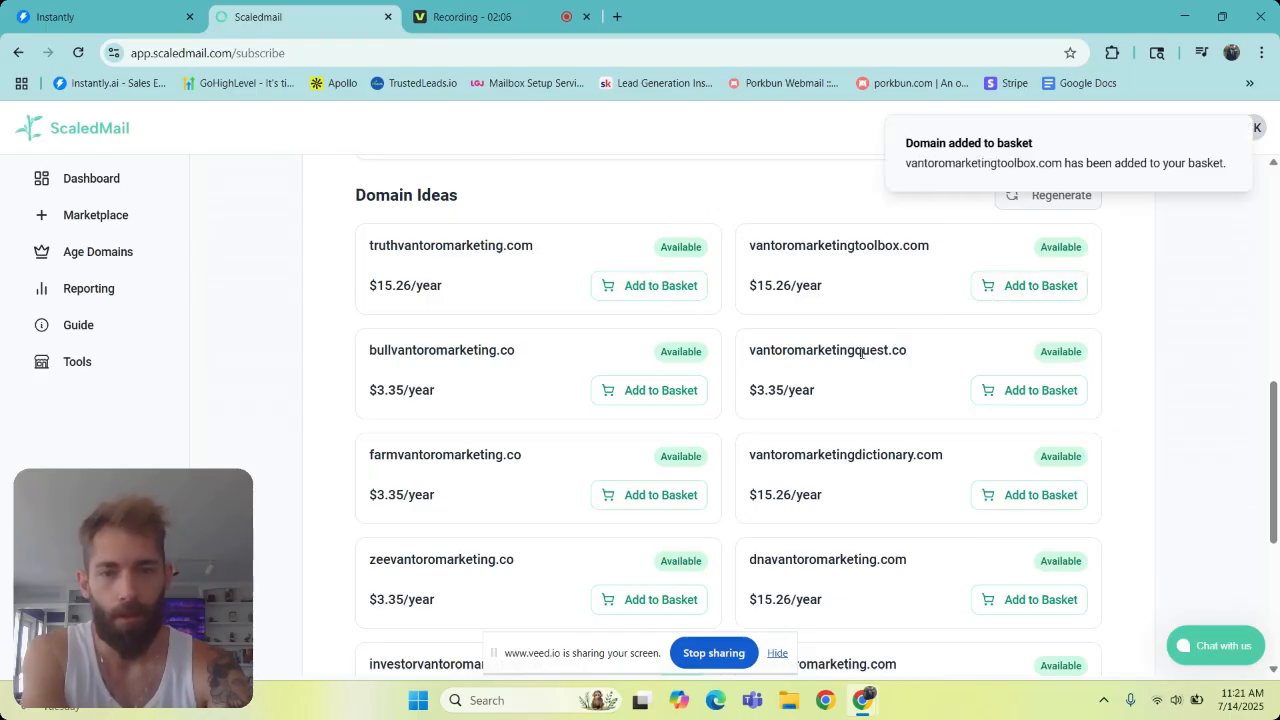
{"action": "left_click", "coordinate": [673, 400]}
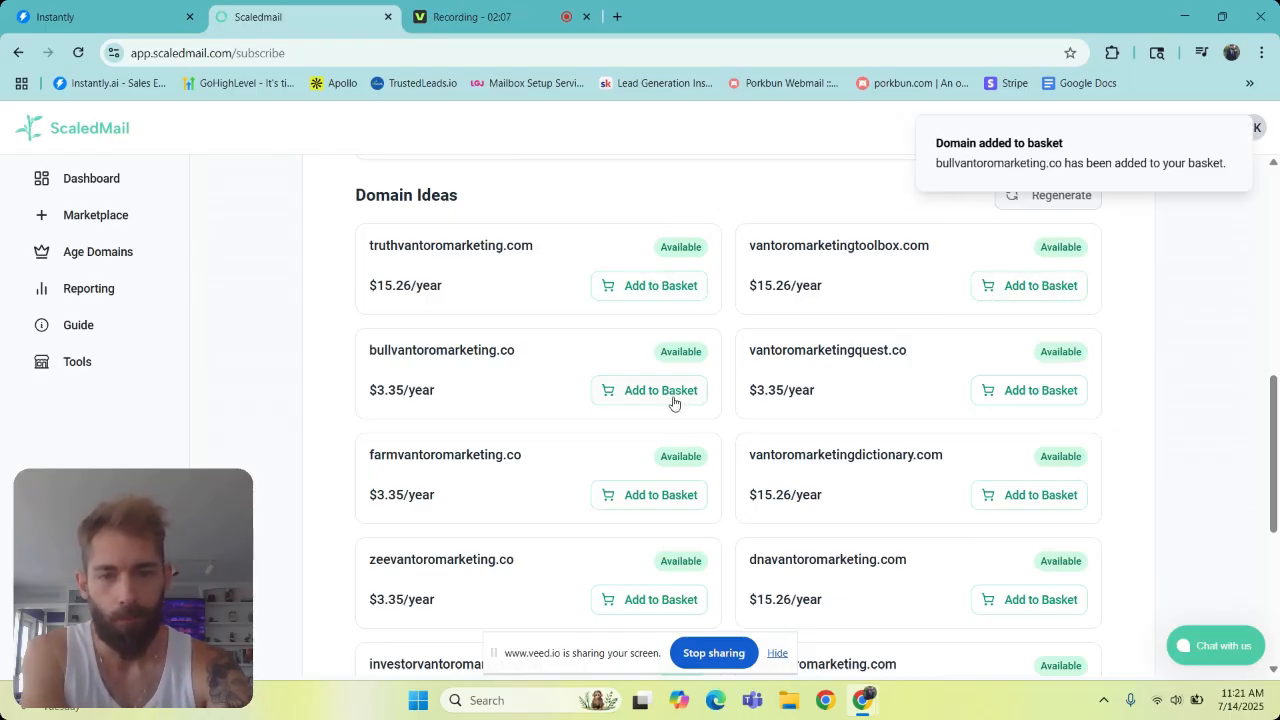
{"action": "left_click", "coordinate": [1000, 391]}
- Add farmvantoromarketing.co, vantoromarketingdictionary.com, zeevantoromarketing.co, dnavantoromarketing.com, investorvantoromarketing.co and rdvantoromarketing.com to the basket
{"action": "left_click", "coordinate": [686, 492]}
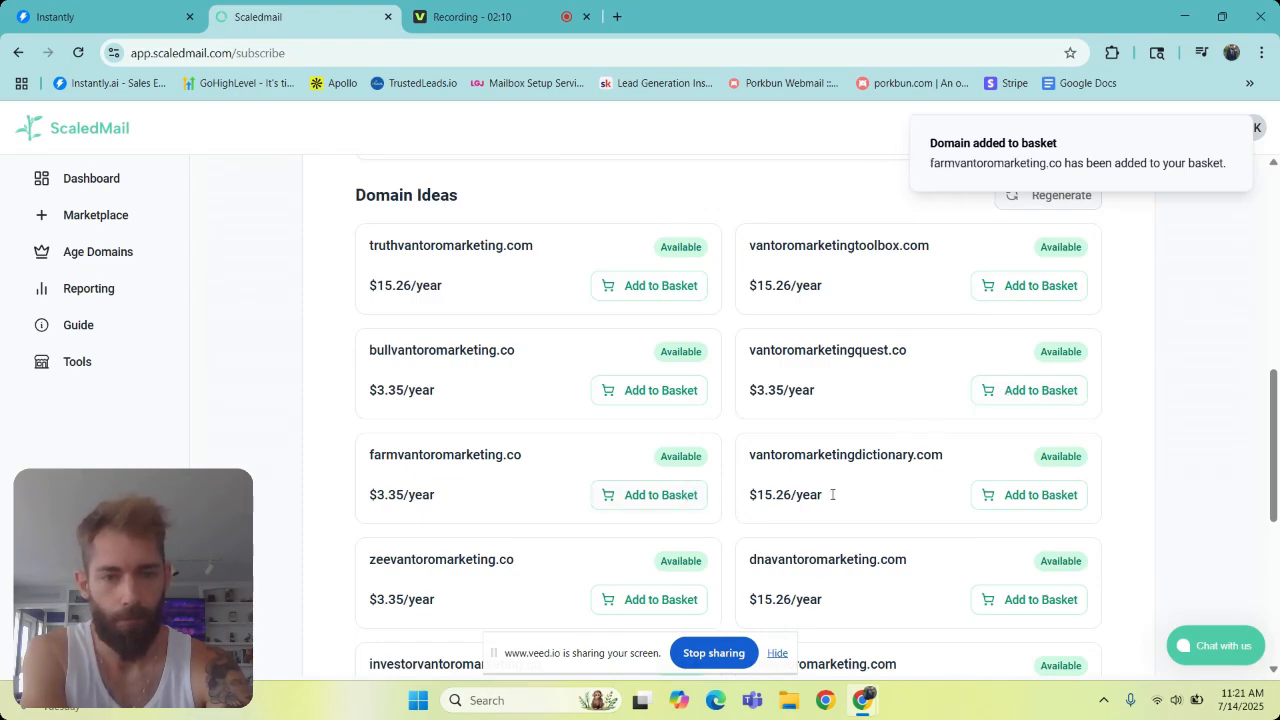
{"action": "left_click", "coordinate": [1030, 503]}
{"action": "left_click", "coordinate": [678, 601]}
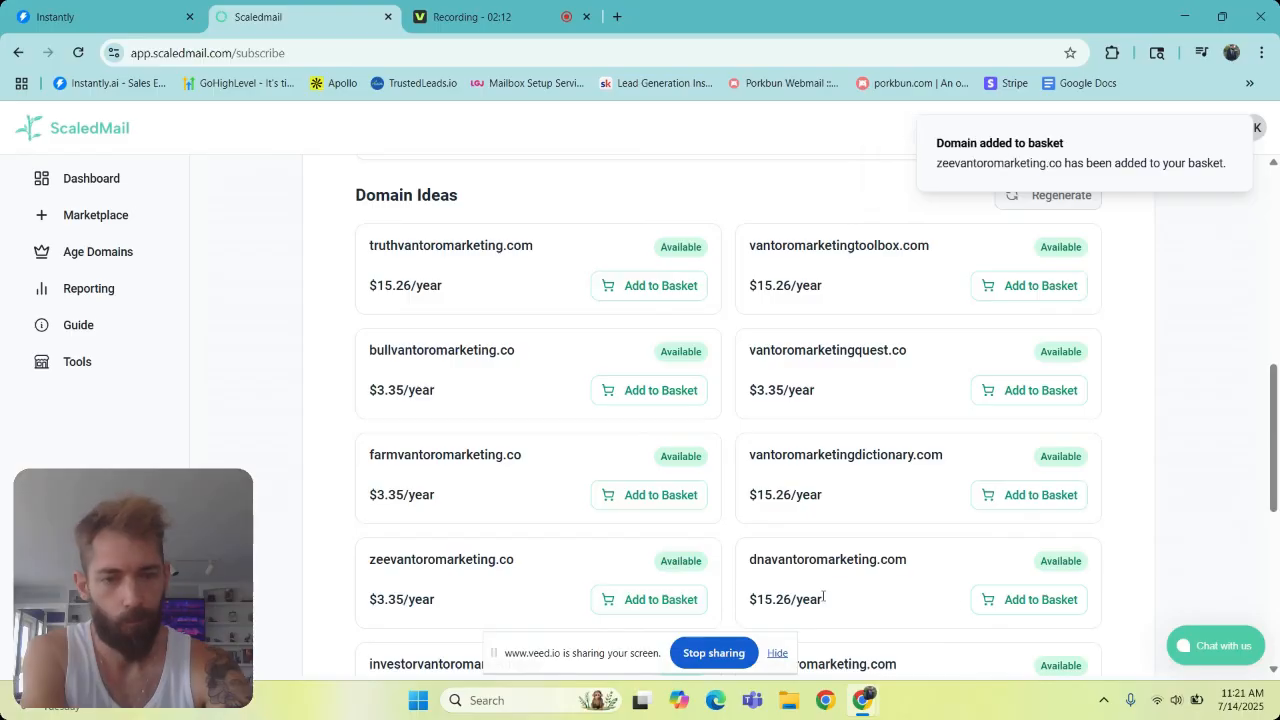
{"action": "left_click", "coordinate": [1005, 603]}
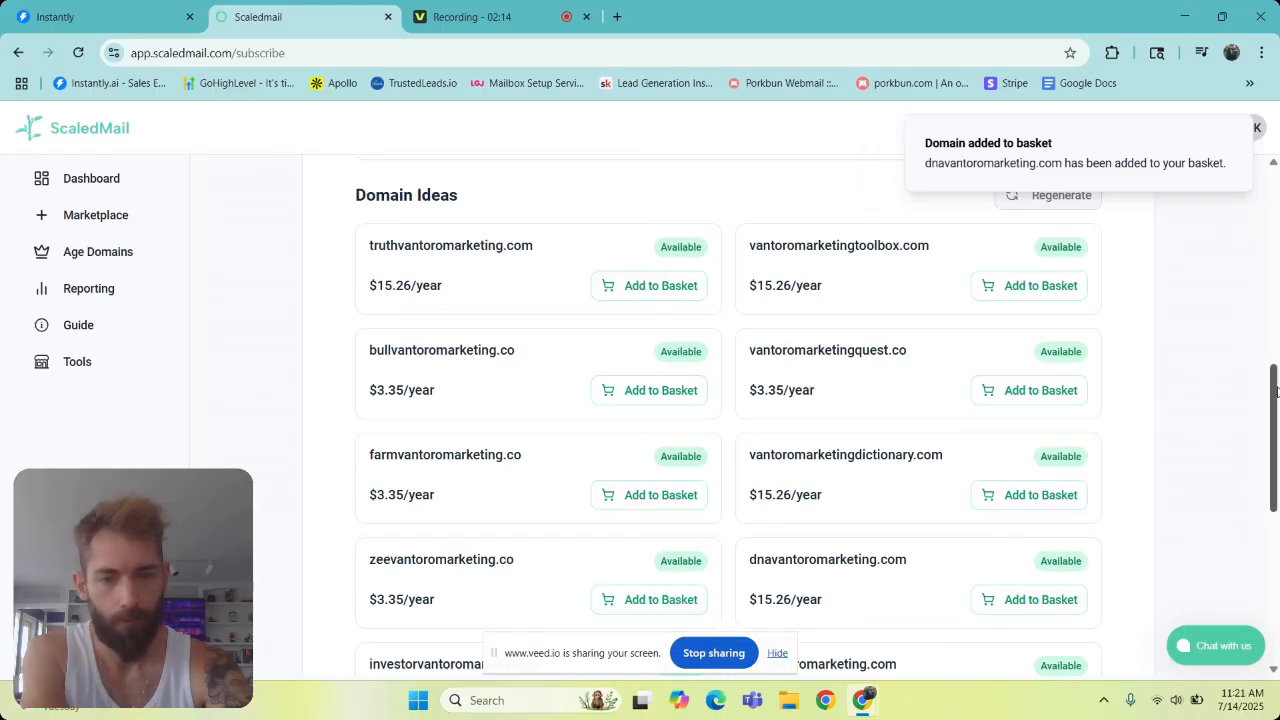
{"action": "scroll", "coordinate": [1276, 390], "scroll_direction": "down", "scroll_amount": 3}
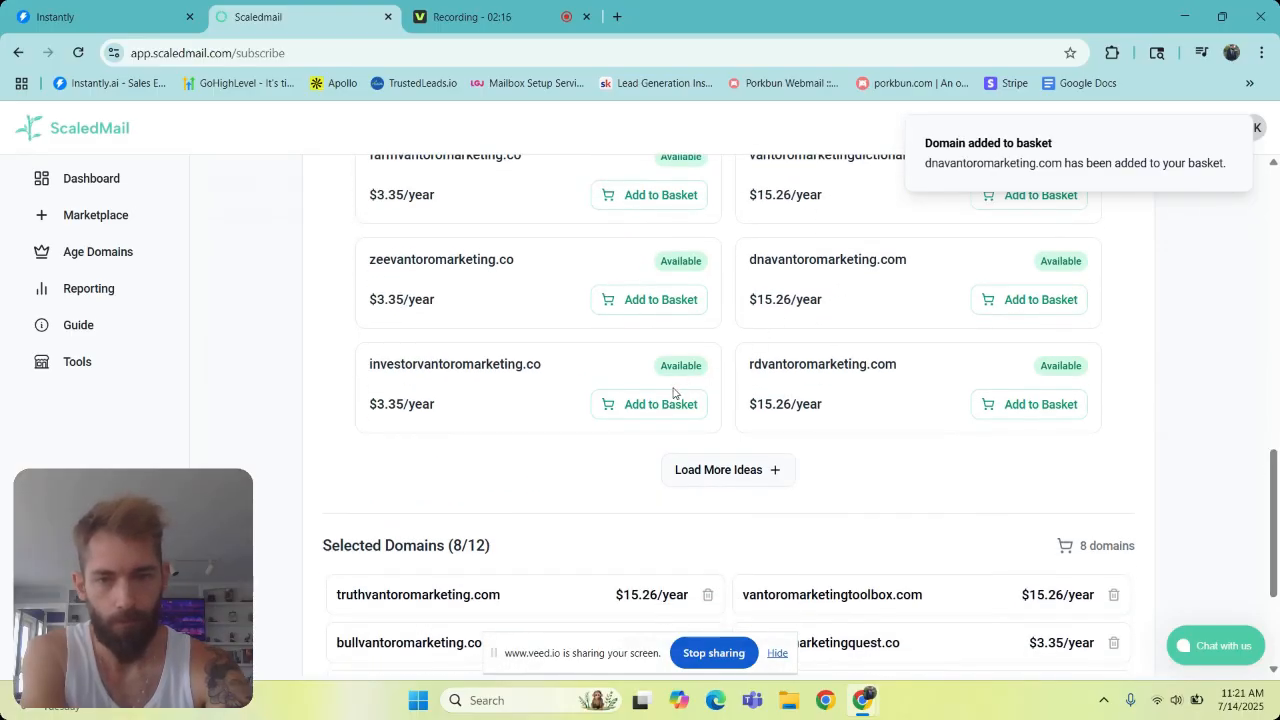
{"action": "left_click", "coordinate": [663, 403]}
{"action": "left_click", "coordinate": [1013, 408]}
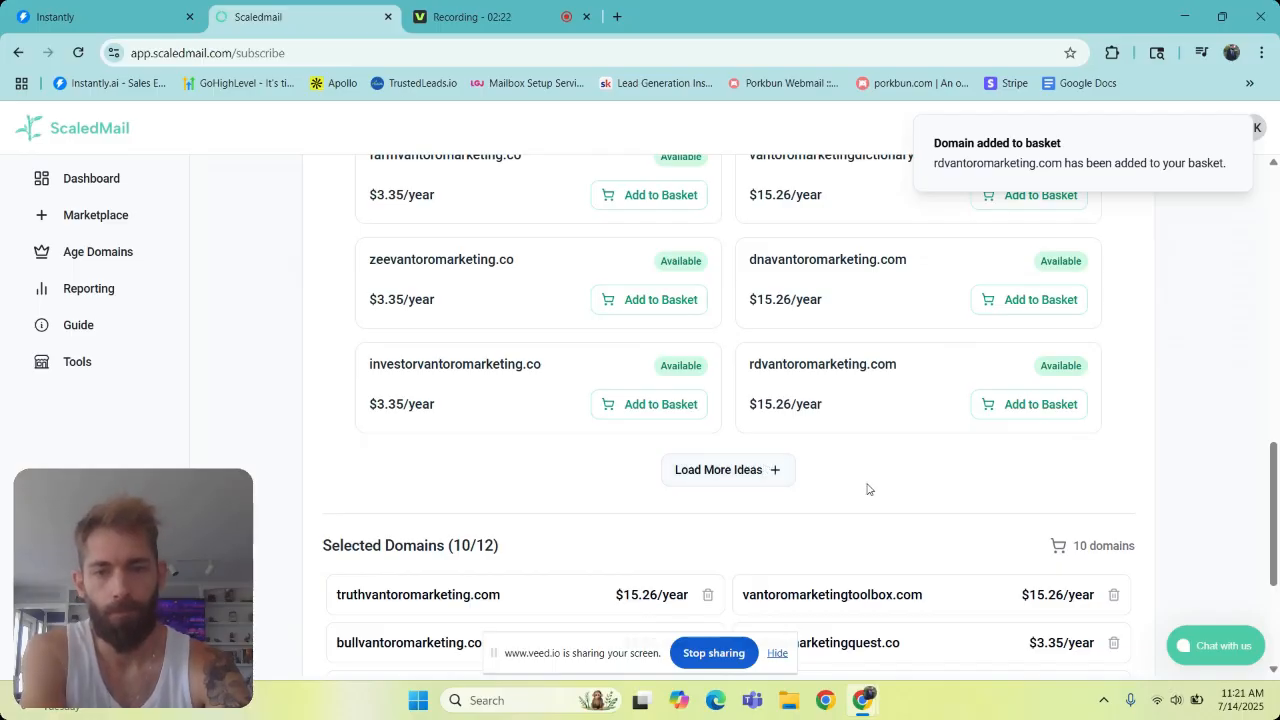
- Load more domain ideas, add uivantoromarketing.co and myivantoromarketing.co to the basket, and proceed to checkout
{"action": "left_click", "coordinate": [768, 476]}
{"action": "left_click", "coordinate": [663, 508]}
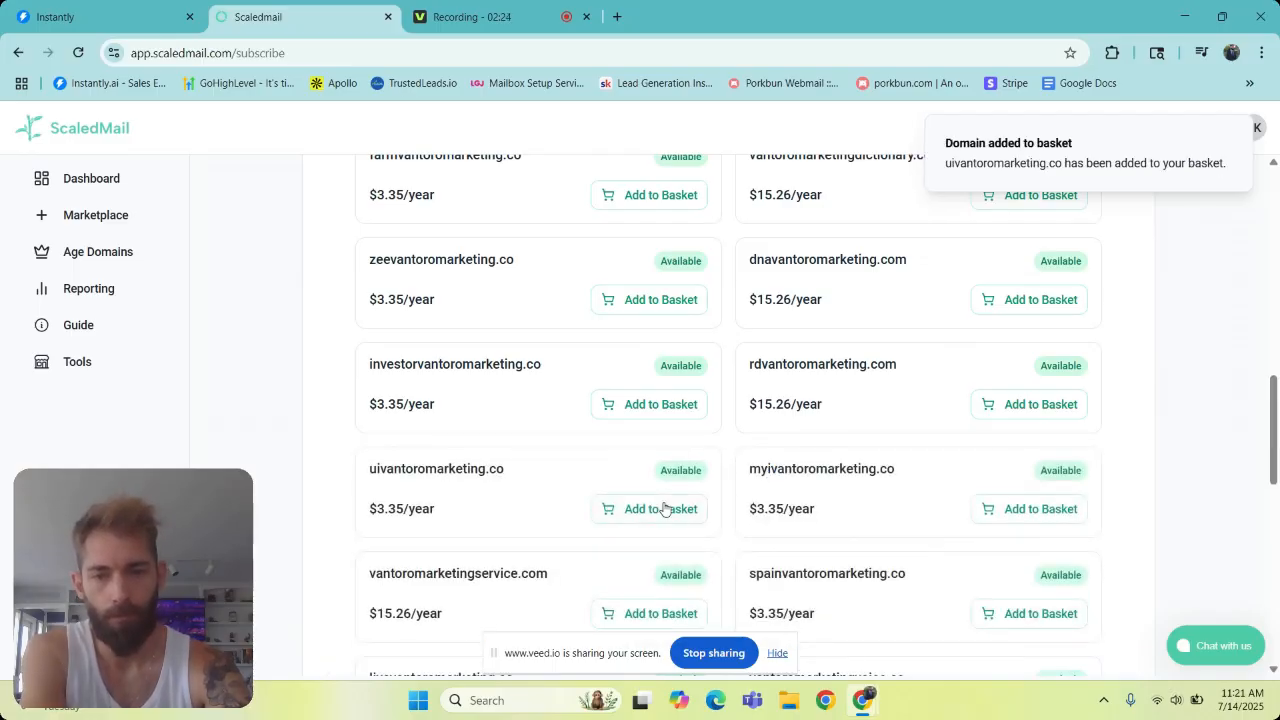
{"action": "left_click", "coordinate": [1038, 512]}
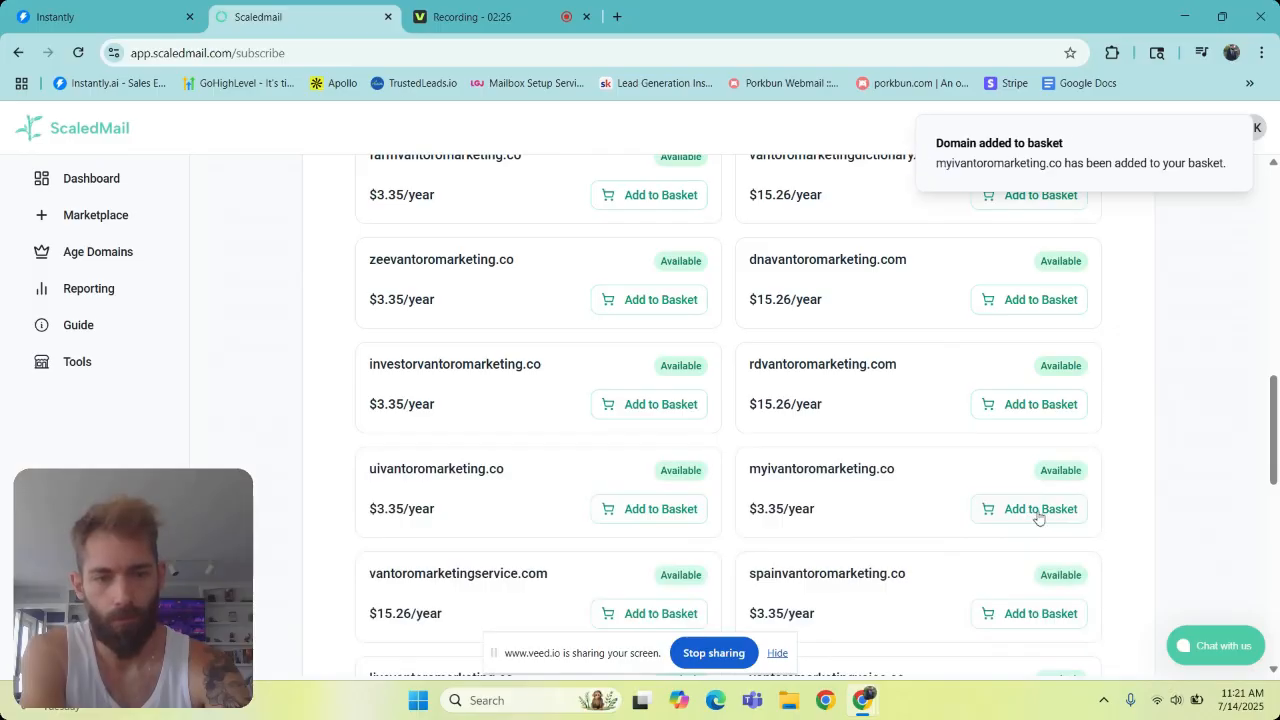
{"action": "left_click_drag", "start_coordinate": [1275, 410], "coordinate": [1257, 598]}
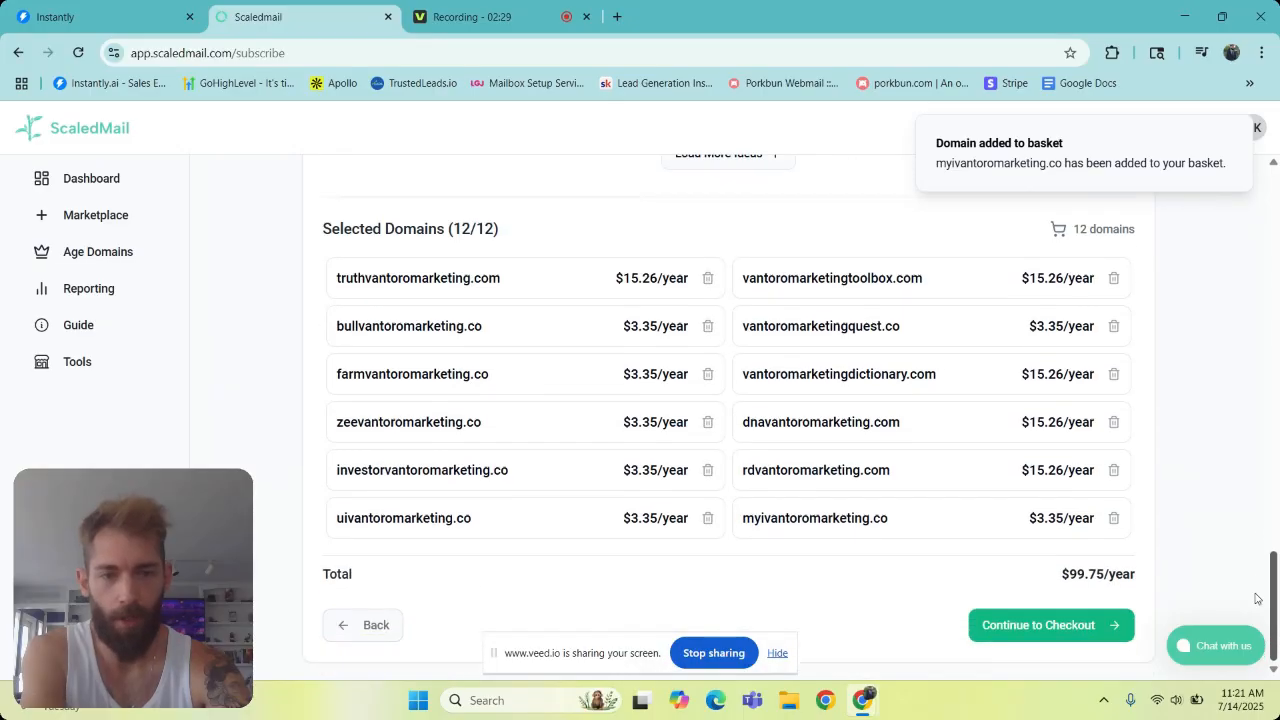
{"action": "left_click", "coordinate": [1075, 640]}
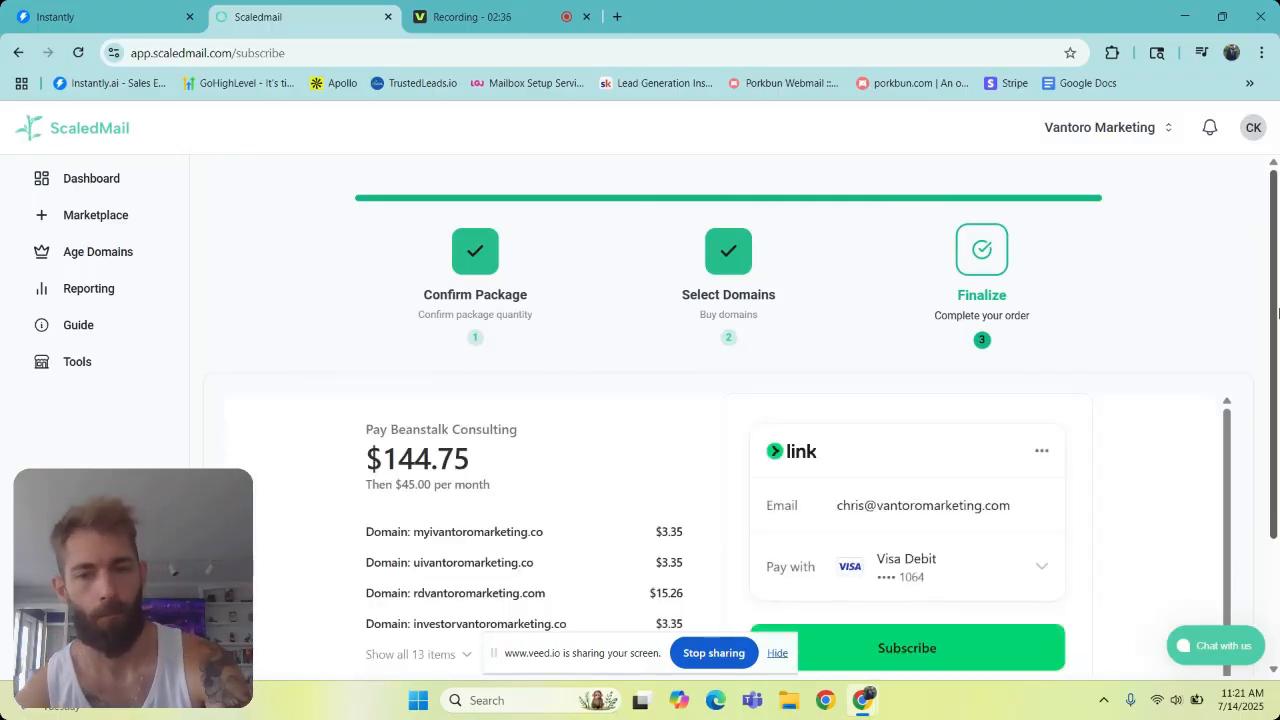
- Expand the full list of order items and subscribe using the saved payment method
{"action": "left_click_drag", "start_coordinate": [1278, 215], "coordinate": [1270, 303]}
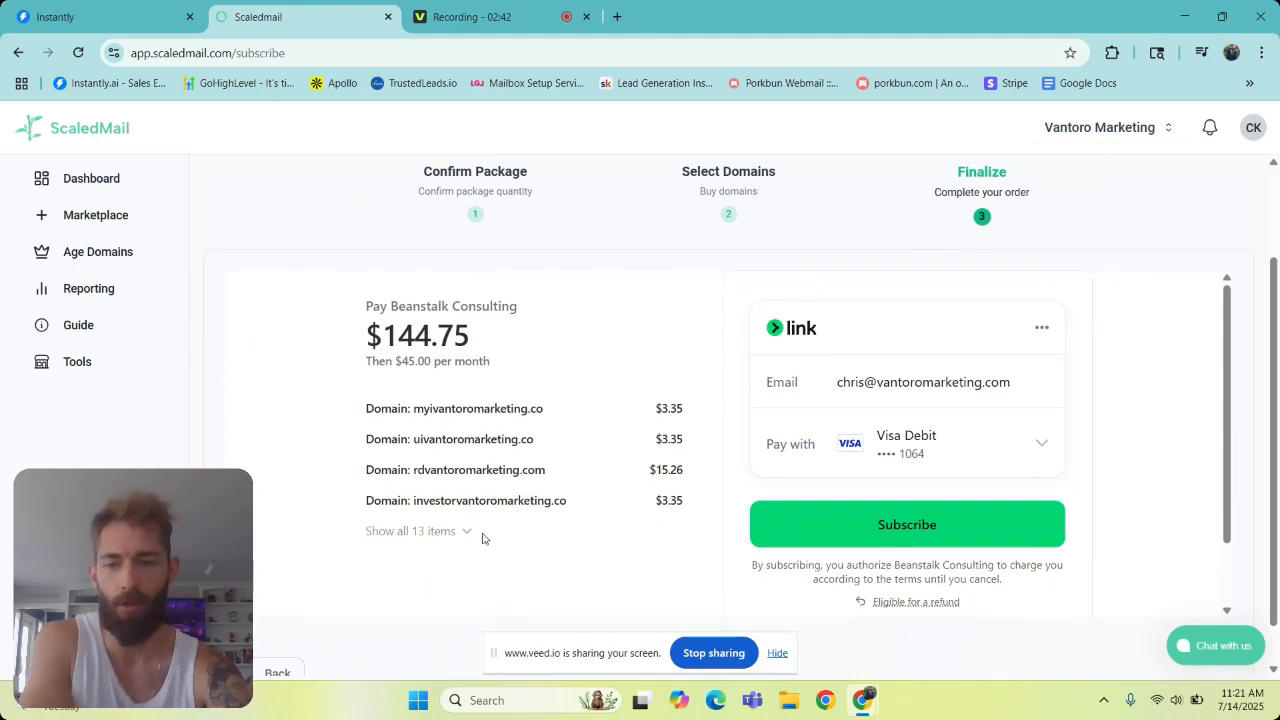
{"action": "left_click", "coordinate": [444, 536]}
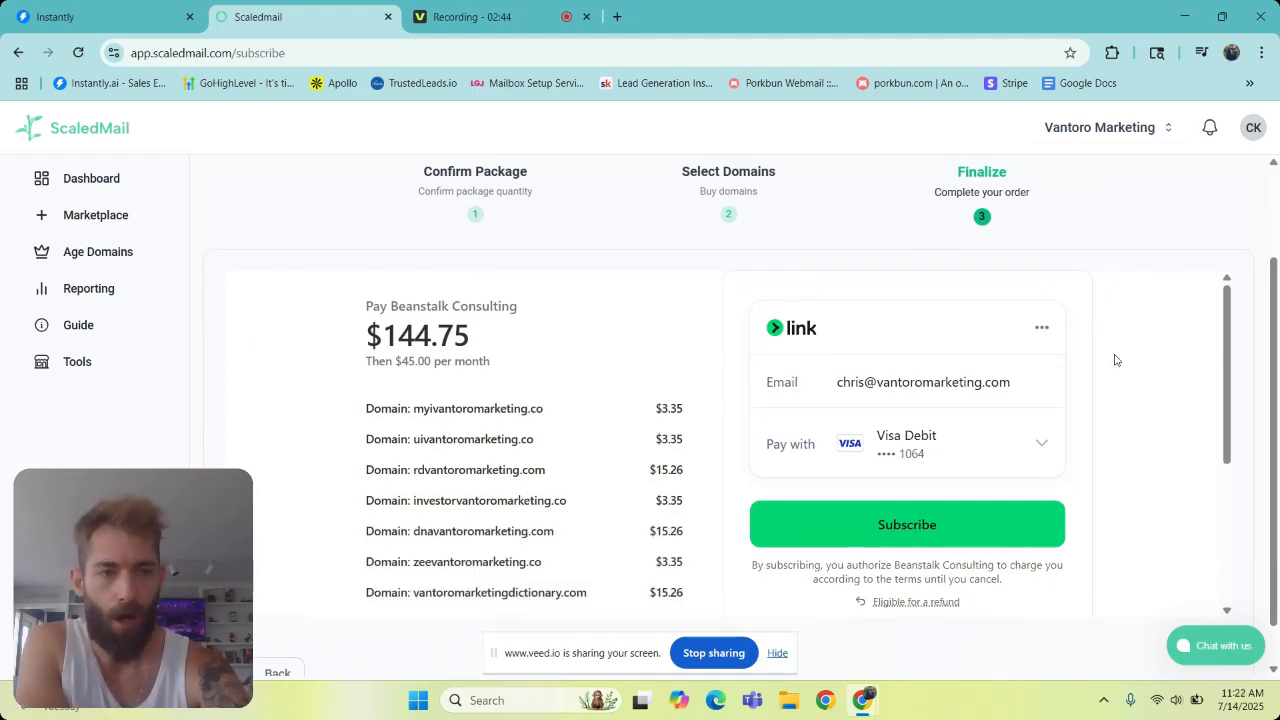
{"action": "left_click_drag", "start_coordinate": [1277, 301], "coordinate": [1276, 348]}
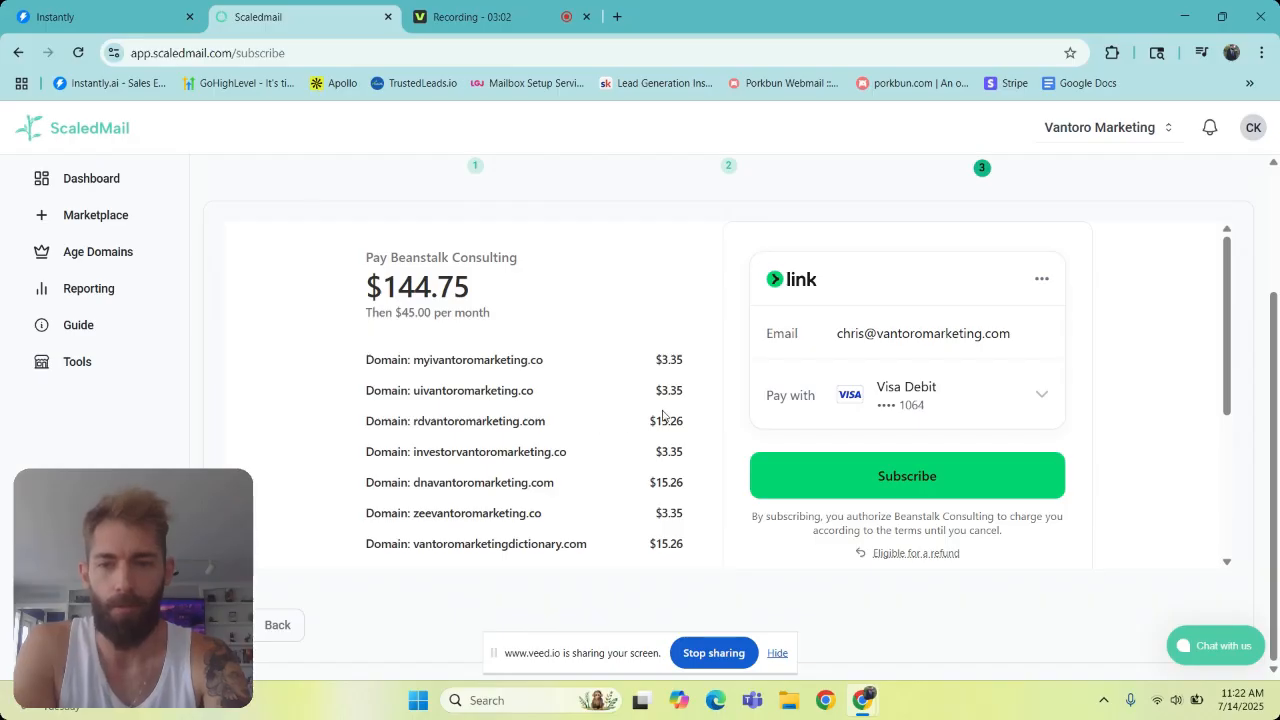
{"action": "left_click", "coordinate": [850, 481]}
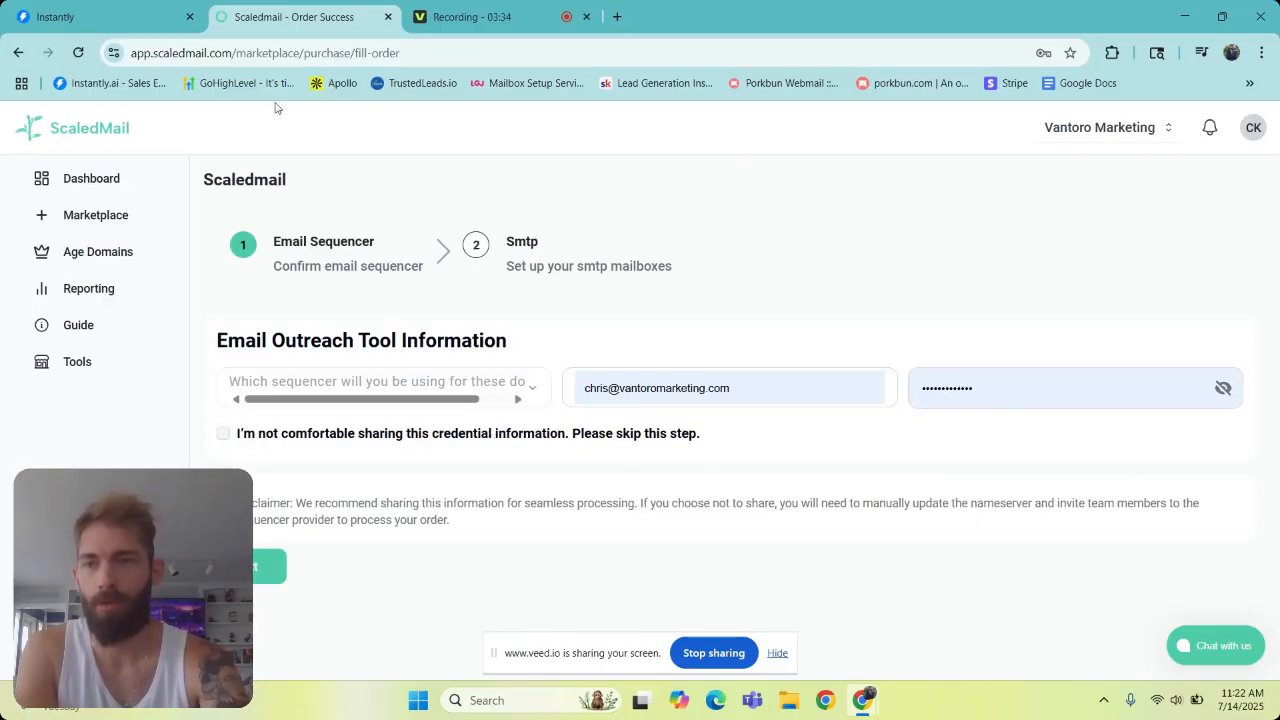
- Select Instantly as the email sequencer and enter "My Organization" as the workspace name
{"action": "left_click", "coordinate": [131, 14]}
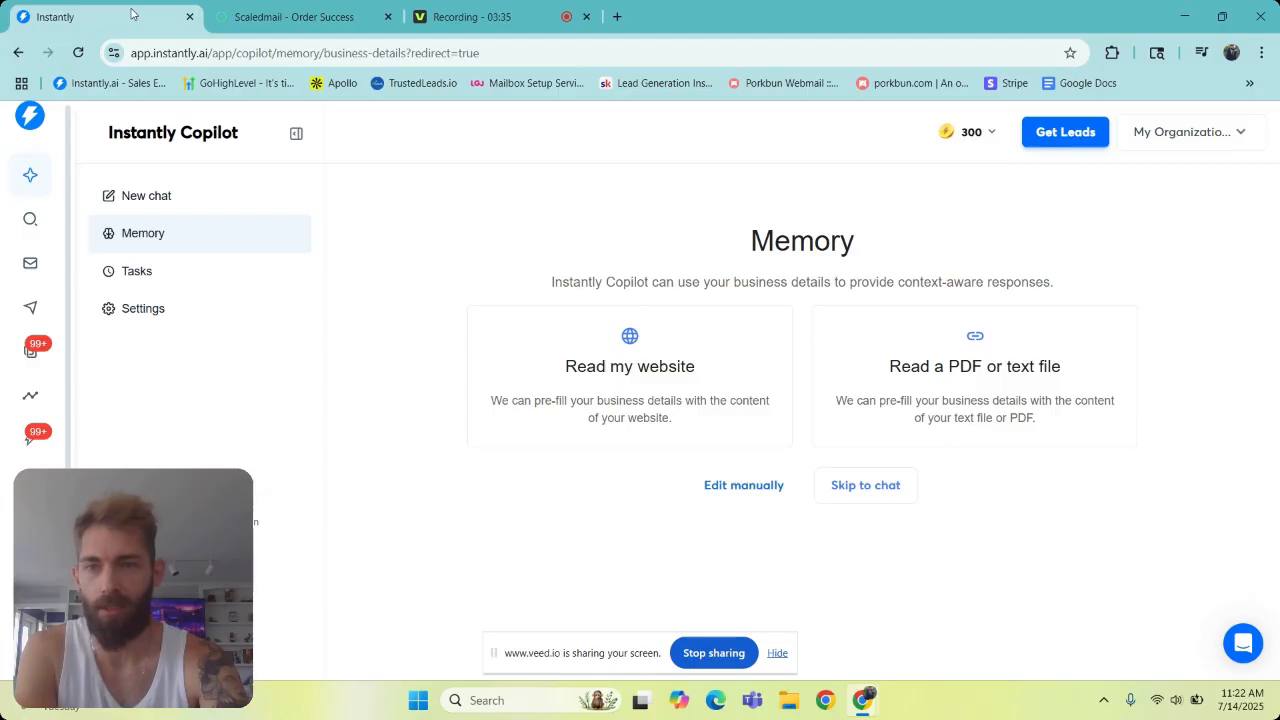
{"action": "left_click", "coordinate": [285, 6]}
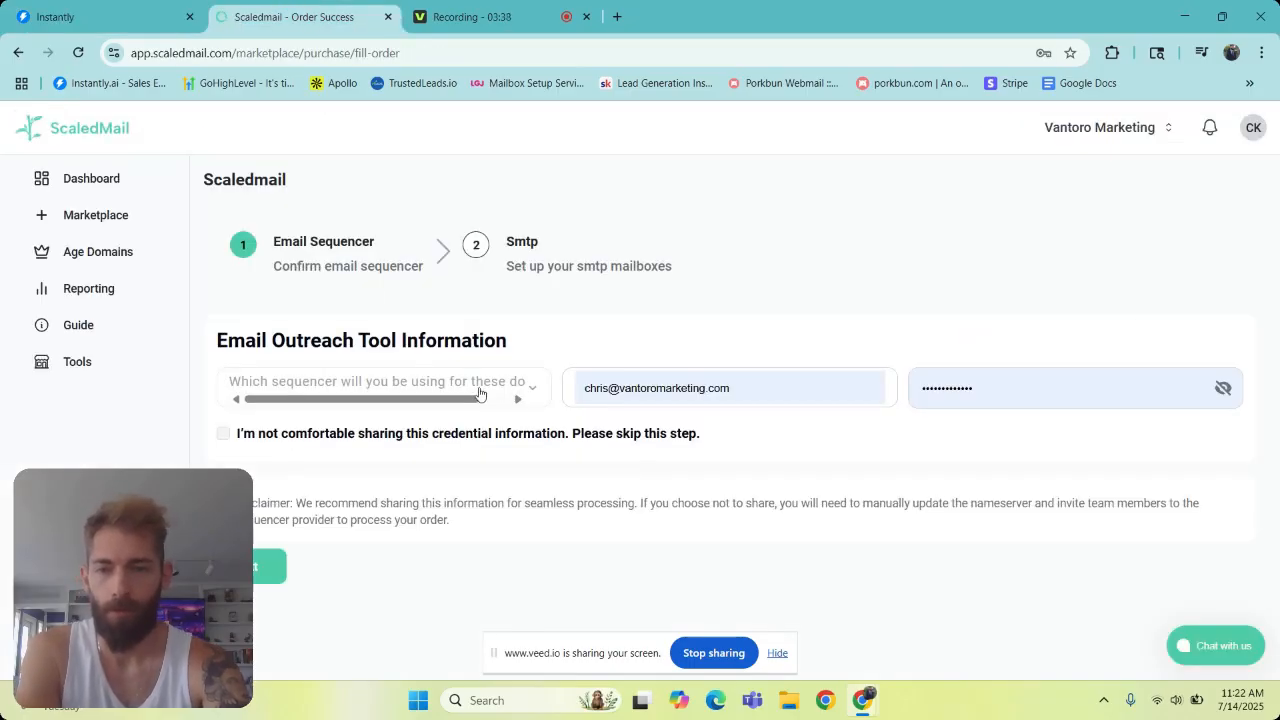
{"action": "left_click", "coordinate": [529, 390]}
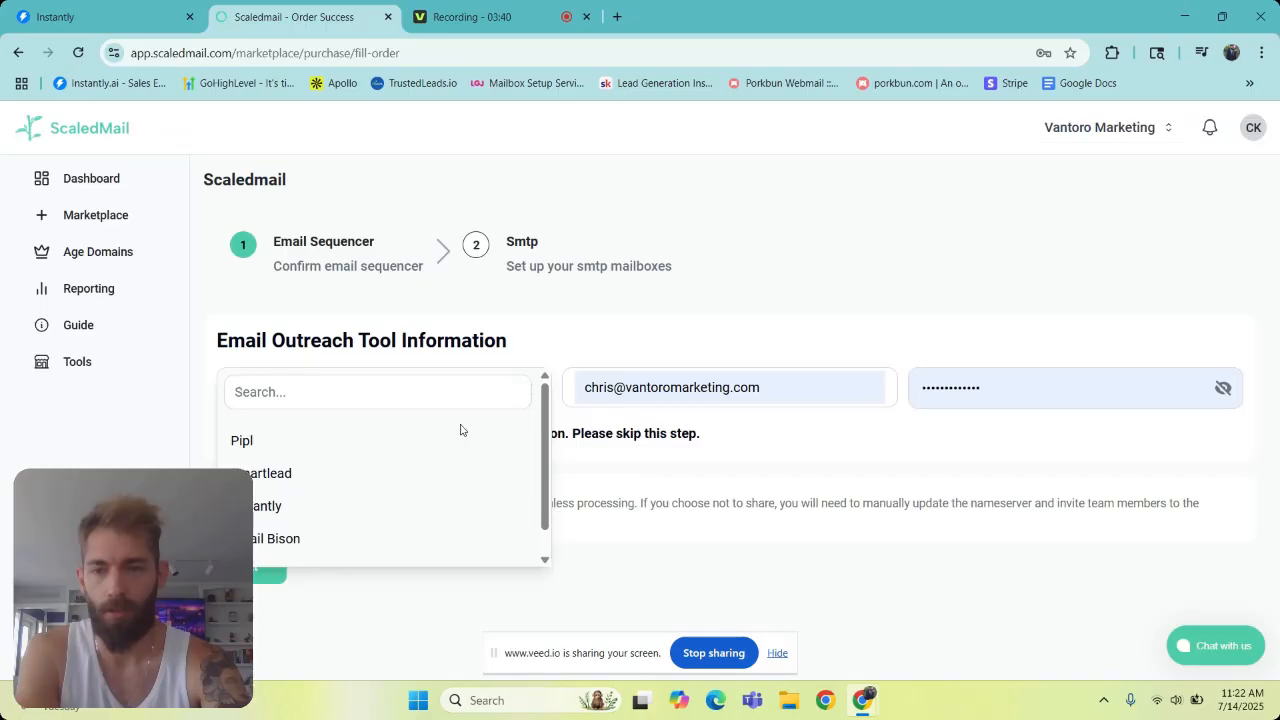
{"action": "left_click", "coordinate": [394, 506]}
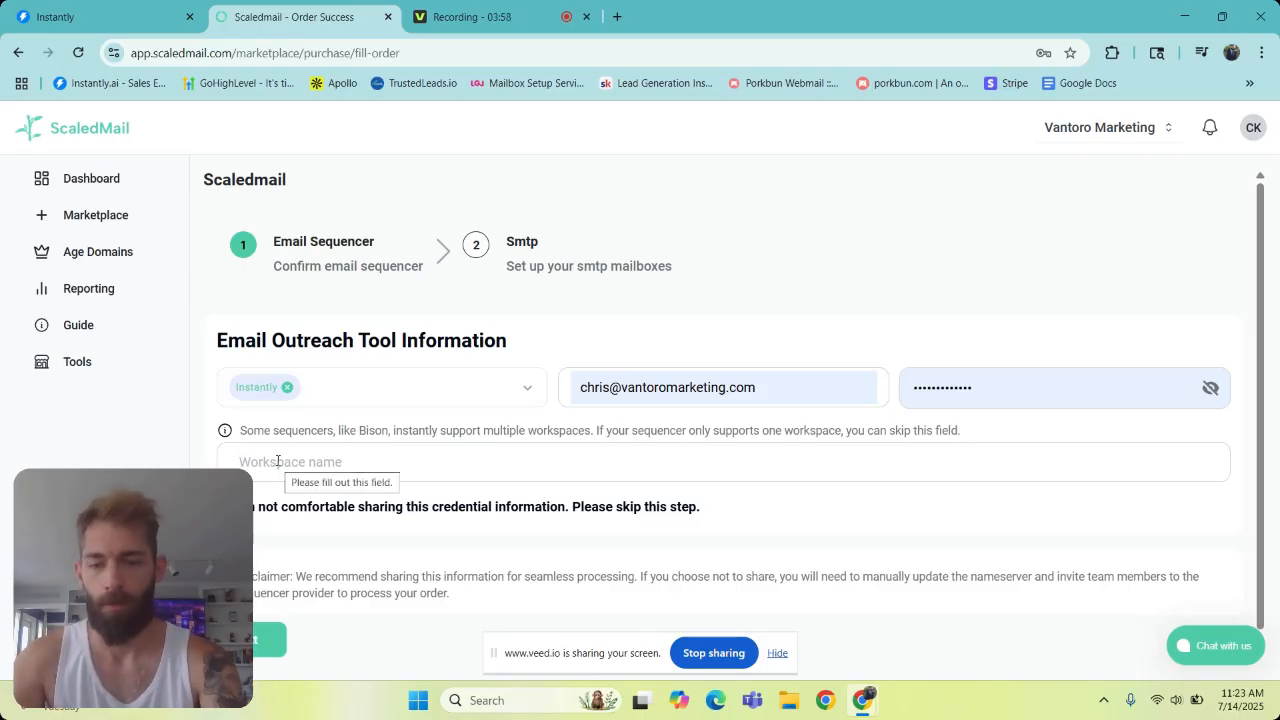
{"action": "type", "text": "My Or"}
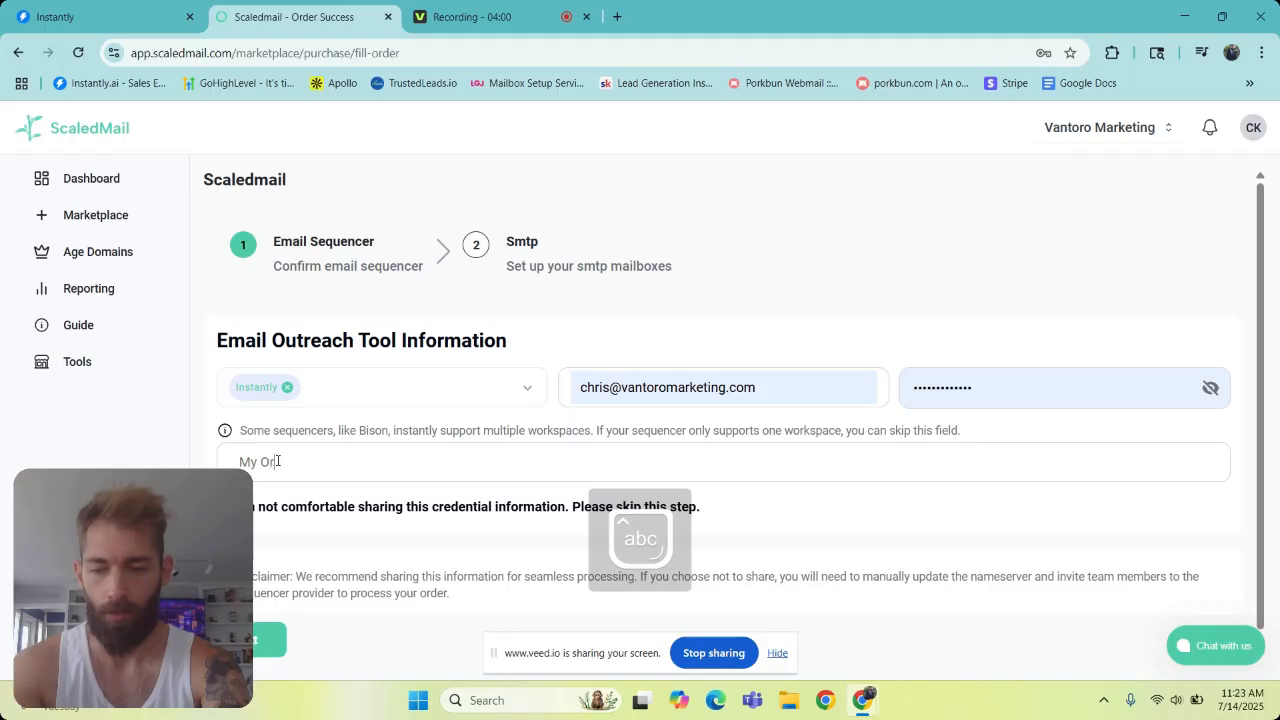
{"action": "type", "text": "ganization"}
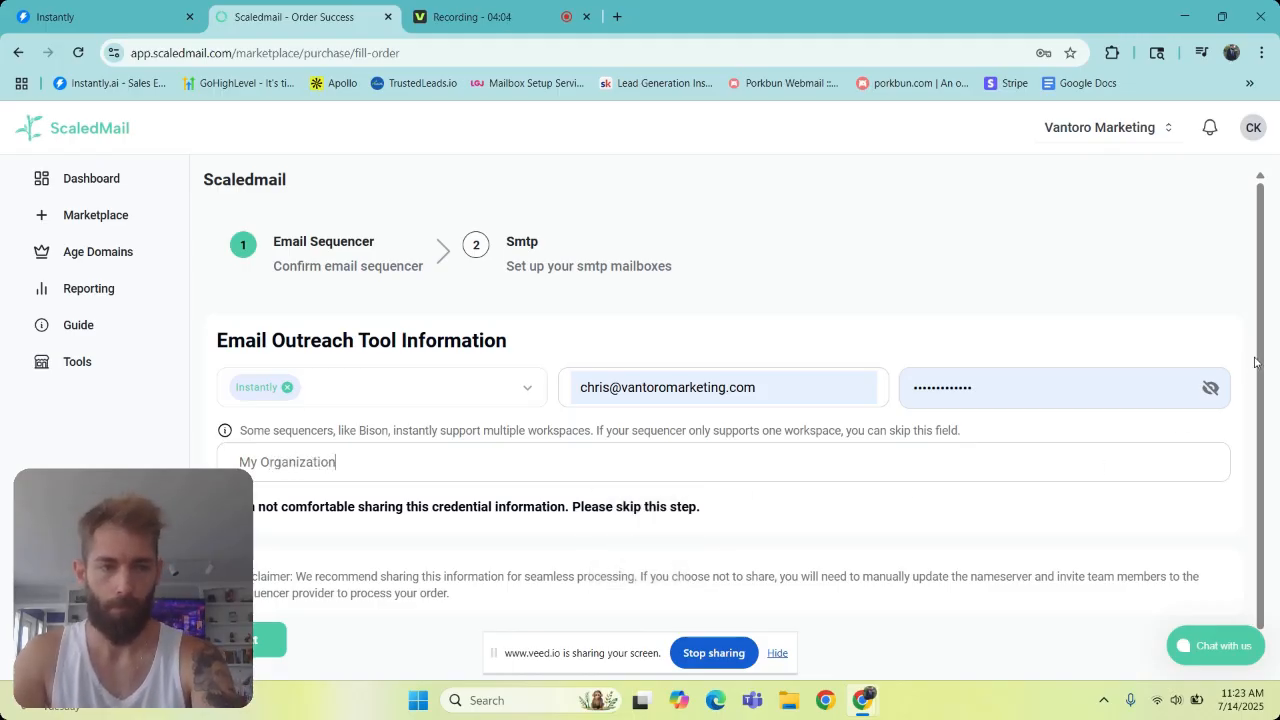
{"action": "scroll", "coordinate": [1260, 357], "scroll_direction": "down", "scroll_amount": 1}
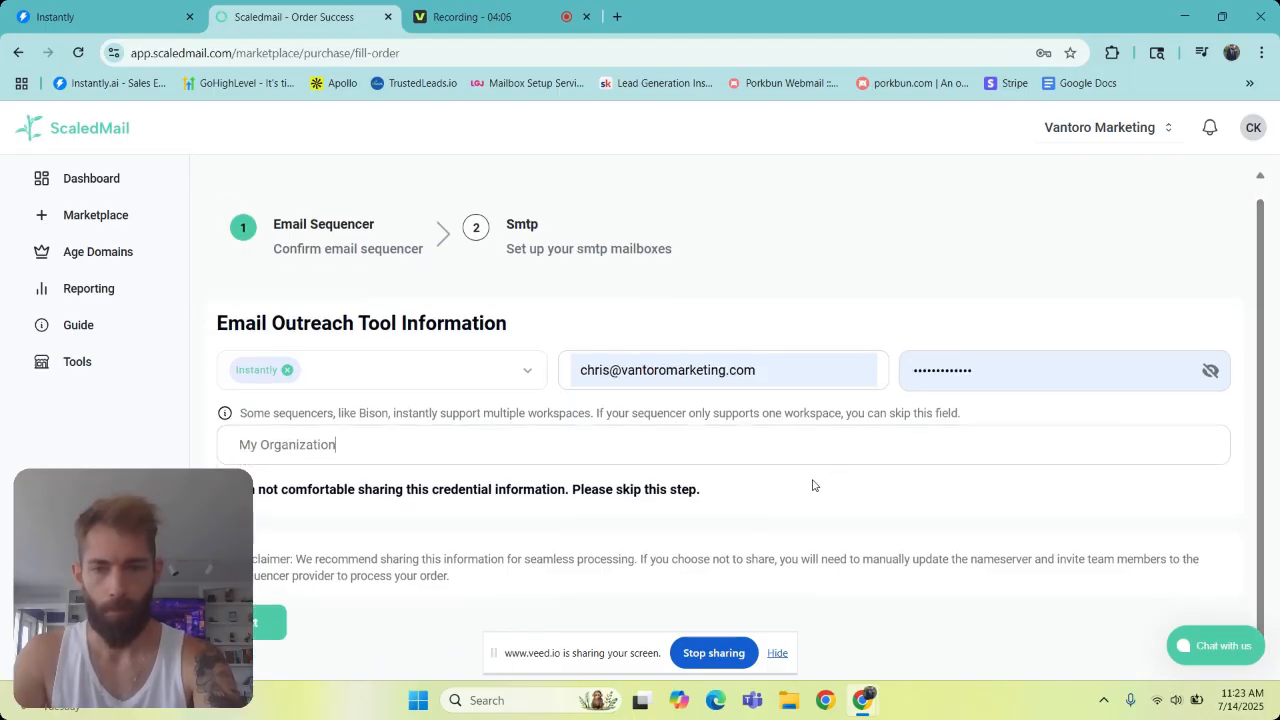
- Verify the My Organization workspace name in Instantly, return to ScaledMail and continue to the SMTP mailbox setup
{"action": "left_click", "coordinate": [130, 20]}
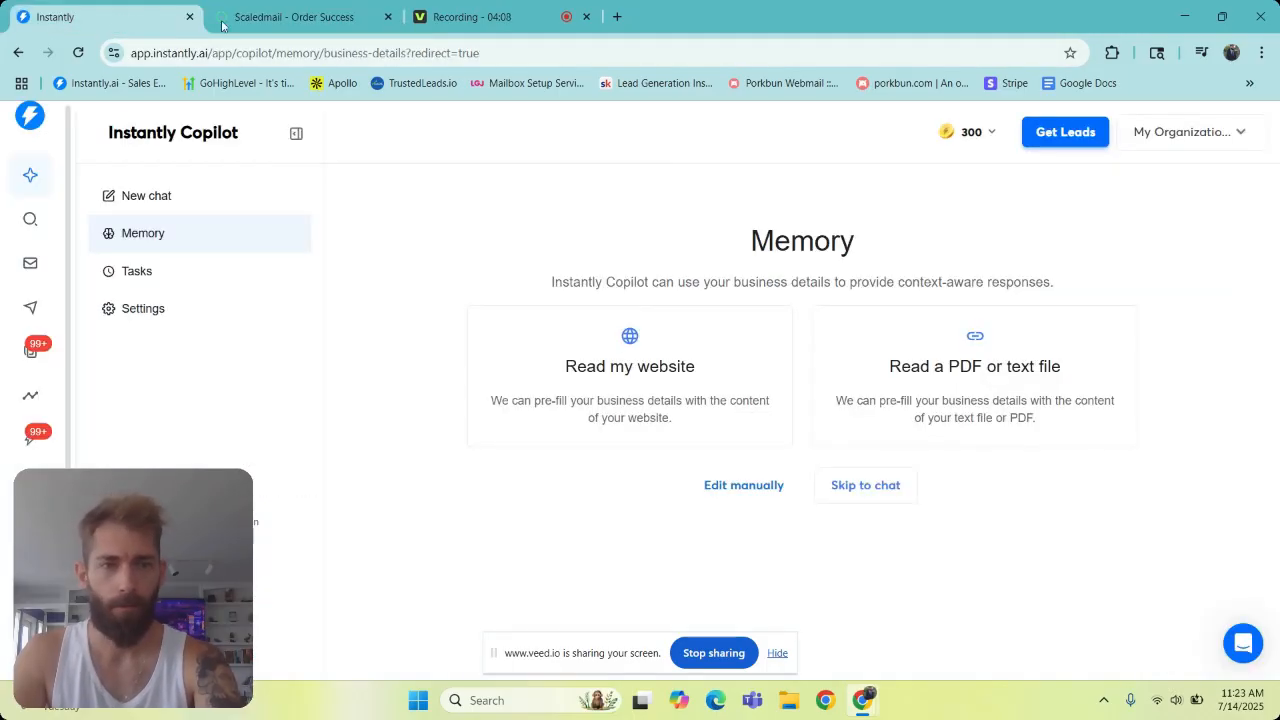
{"action": "left_click", "coordinate": [1214, 137]}
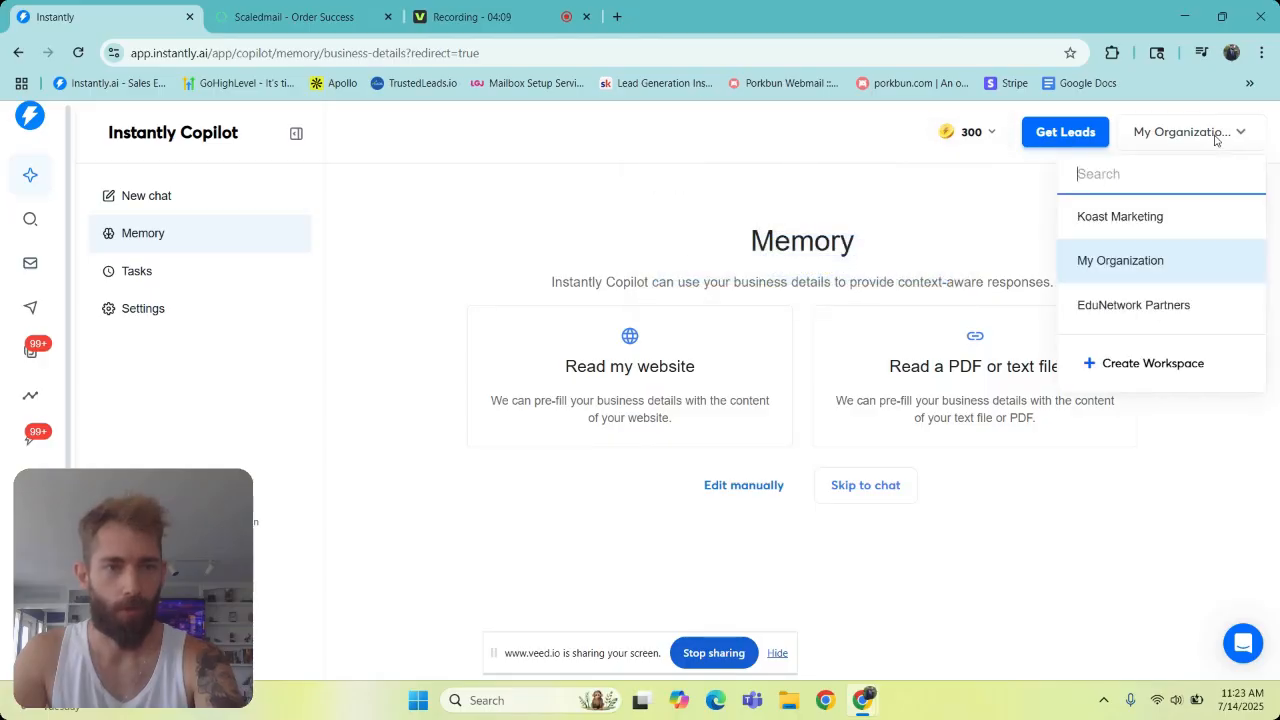
{"action": "left_click", "coordinate": [1165, 262]}
{"action": "left_click", "coordinate": [350, 8]}
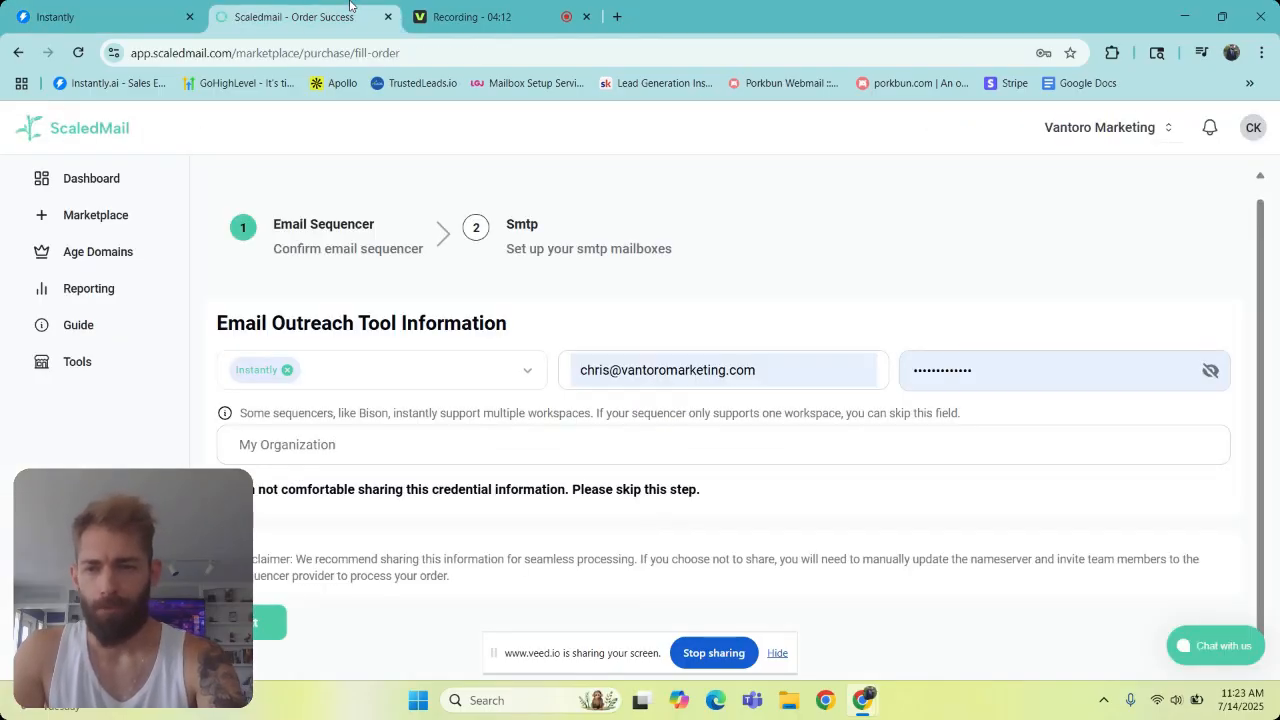
{"action": "left_click", "coordinate": [265, 630]}
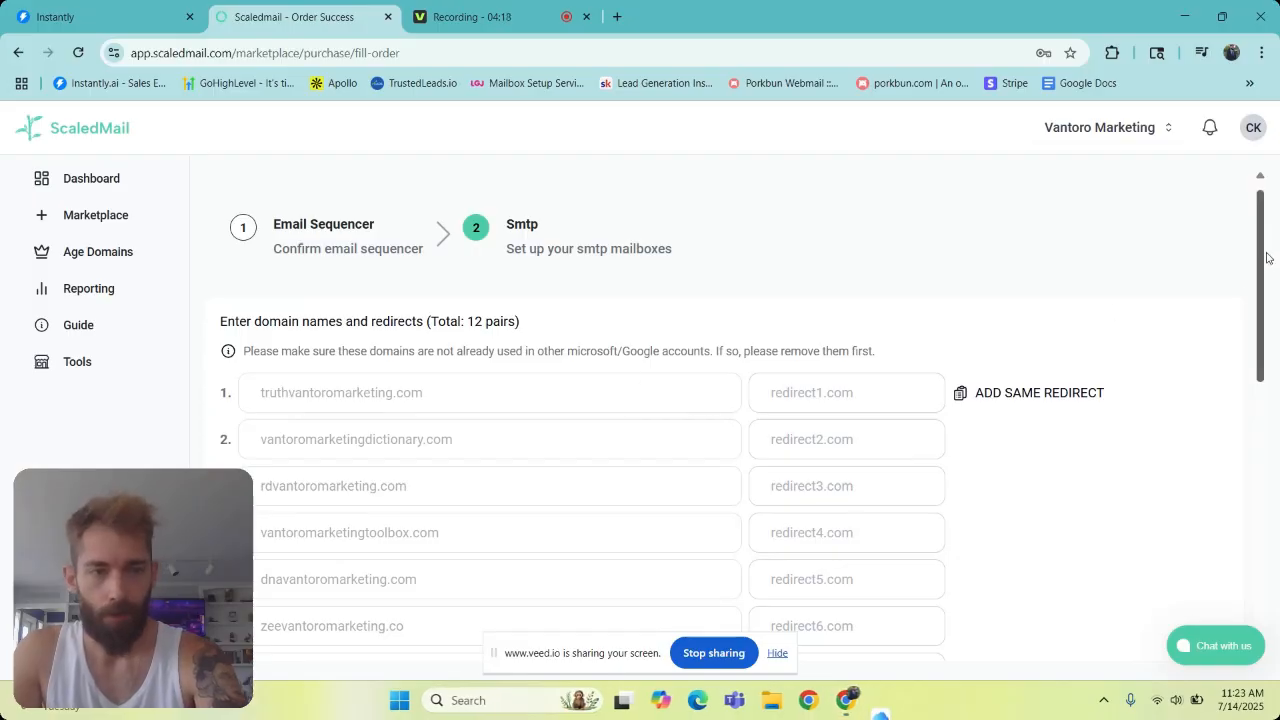
- Set the first domain's redirect to vantoromarketing.com and apply the same redirect to all the domains
{"action": "left_click_drag", "start_coordinate": [1265, 256], "coordinate": [1262, 285]}
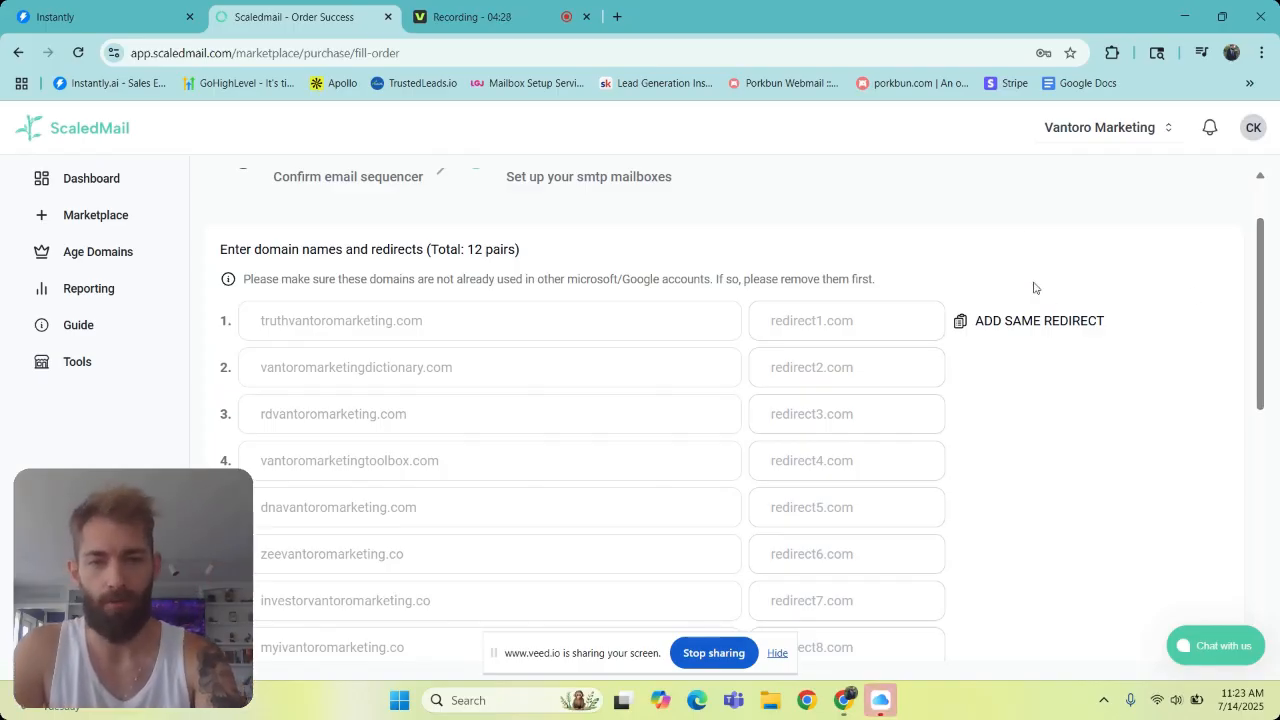
{"action": "left_click", "coordinate": [845, 319]}
{"action": "type", "text": "vantoroma"}
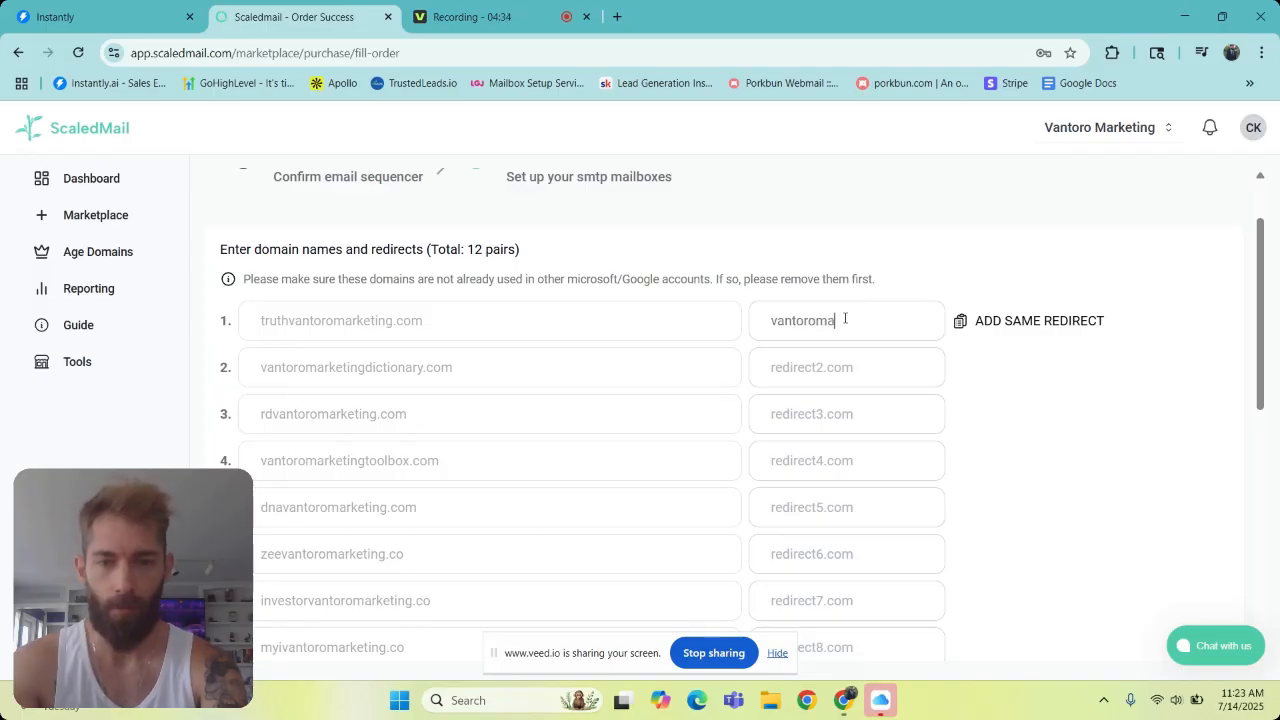
{"action": "type", "text": "rketing"}
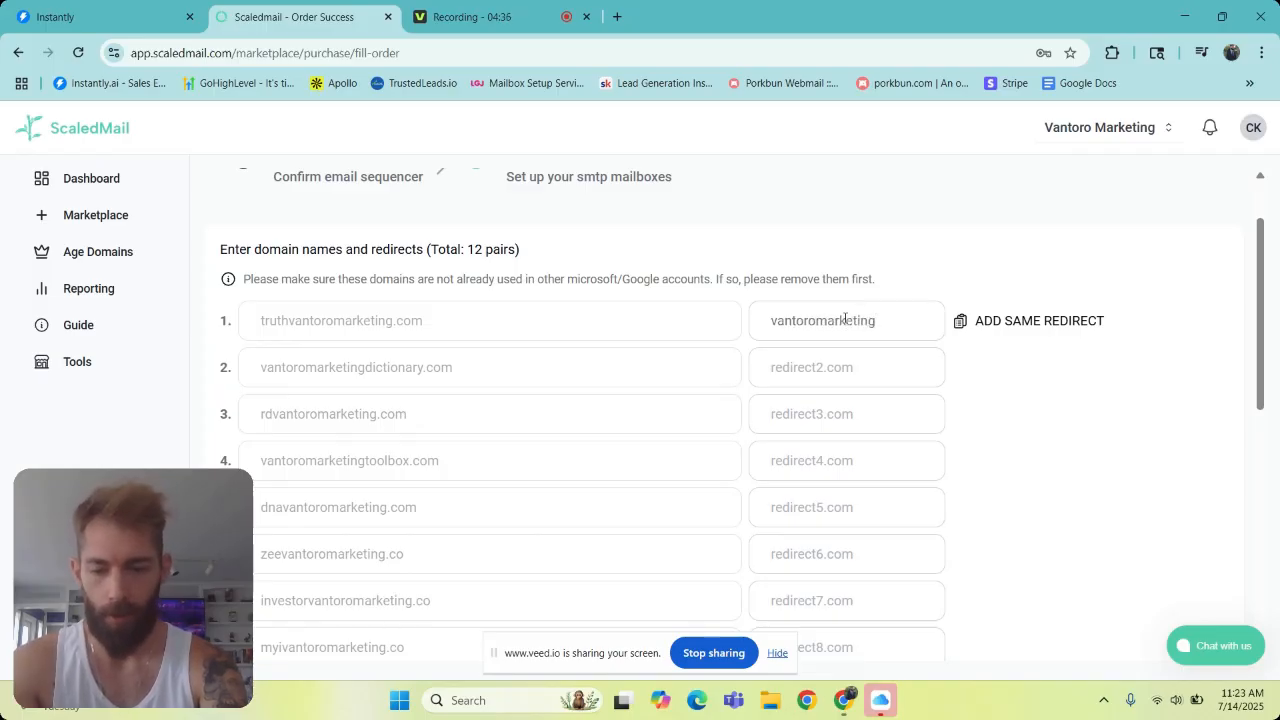
{"action": "type", "text": ".com"}
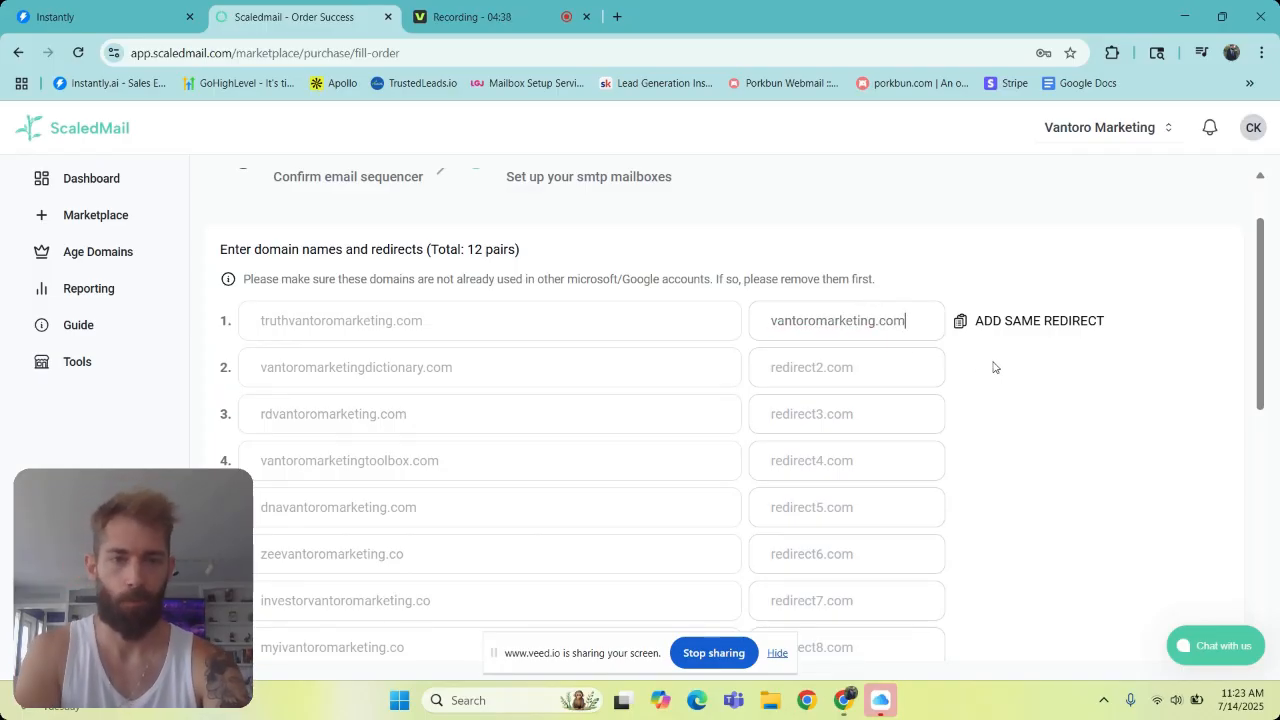
{"action": "left_click", "coordinate": [960, 322]}
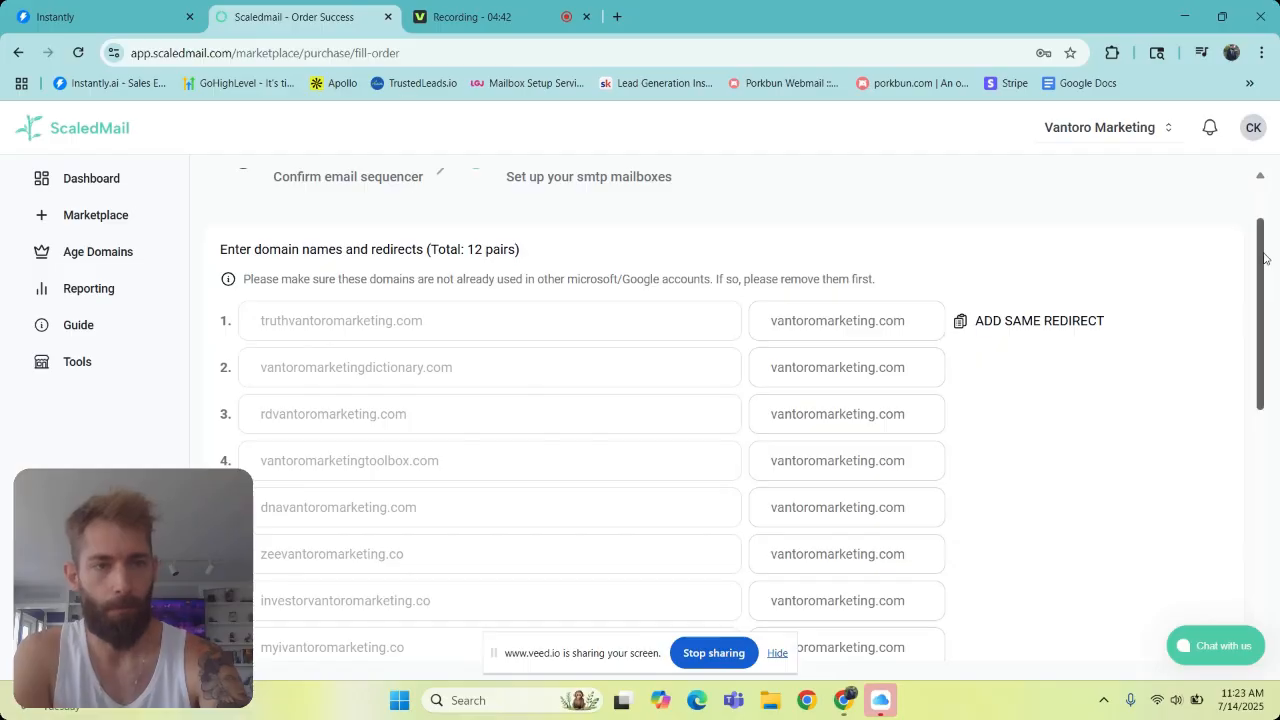
- Enter the global sender's first name and last initial for all domains and generate the mailboxes
{"action": "left_click_drag", "start_coordinate": [1262, 255], "coordinate": [1238, 494]}
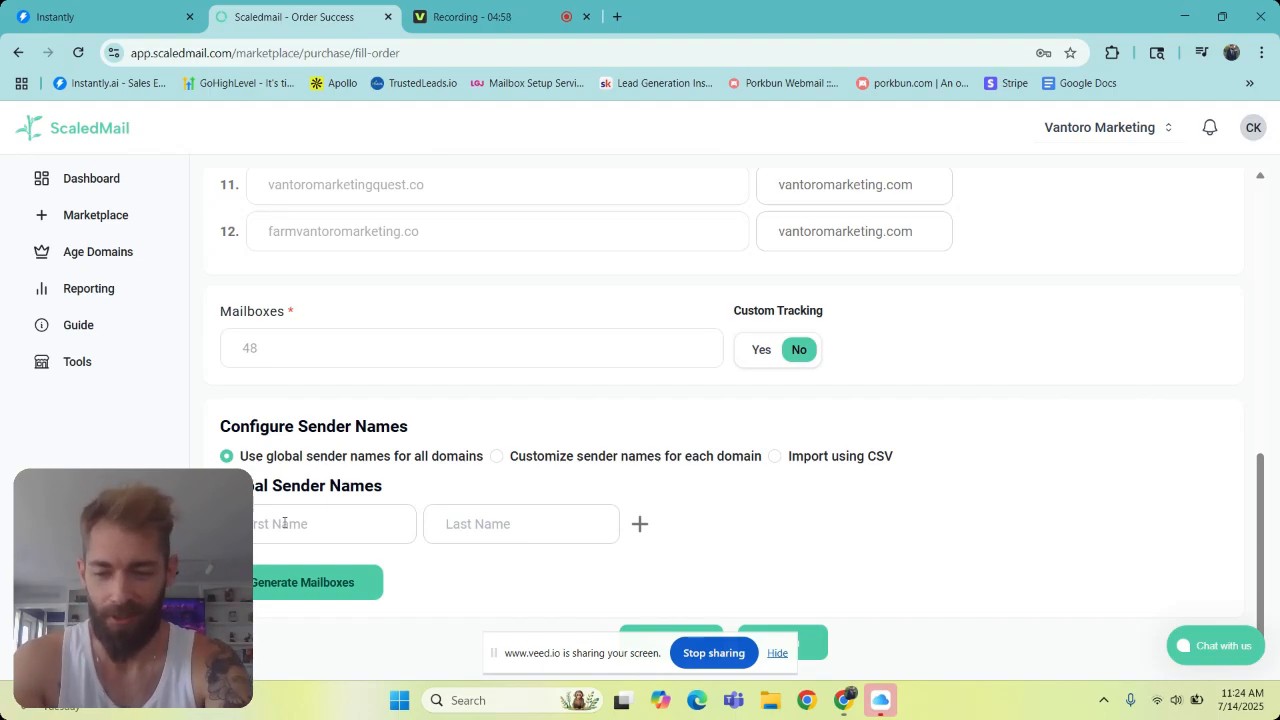
{"action": "key", "text": "Caps_Lock"}
{"action": "type", "text": "C"}
{"action": "key", "text": "Caps_Lock"}
{"action": "type", "text": "ebecca"}
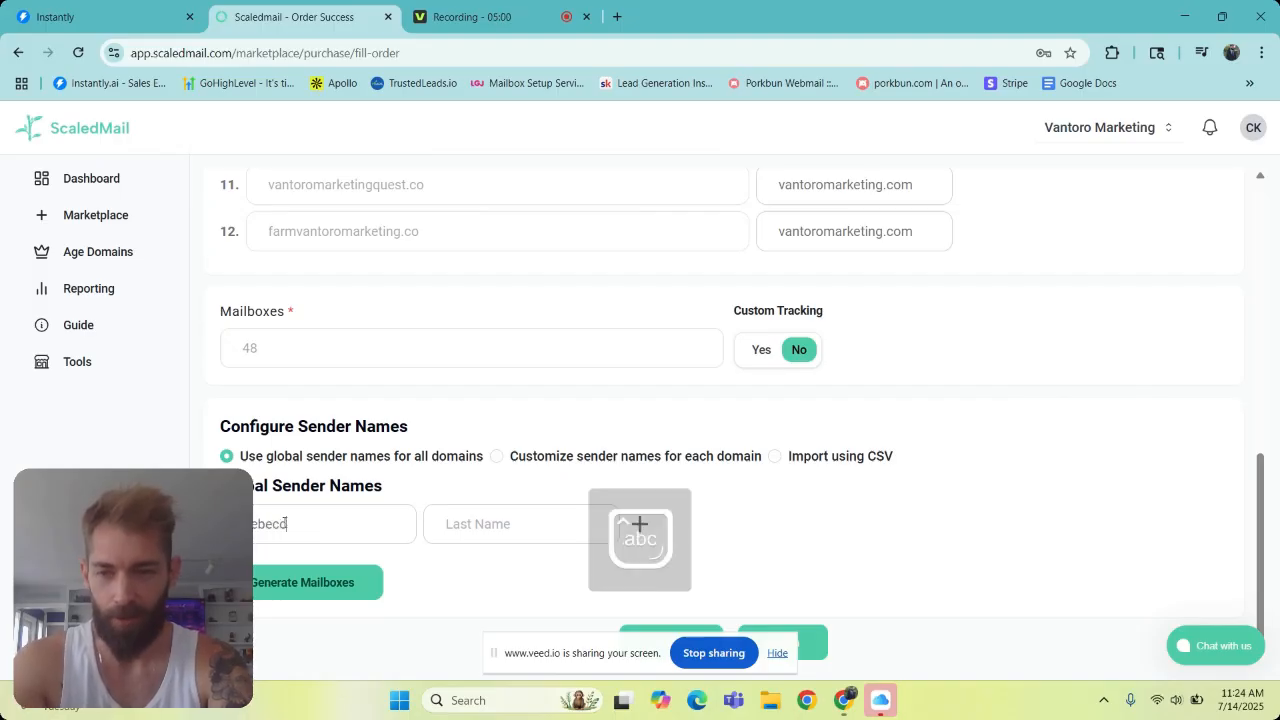
{"action": "left_click", "coordinate": [497, 523]}
{"action": "key", "text": "Caps_Lock"}
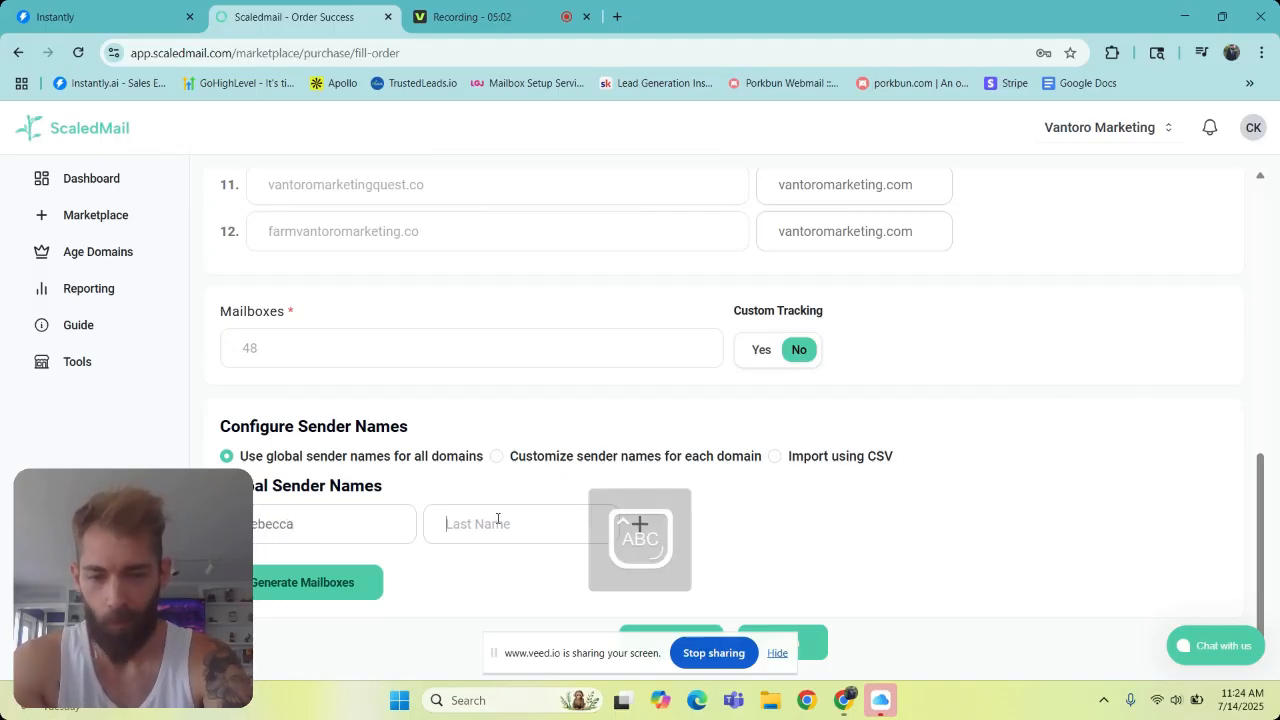
{"action": "type", "text": "K"}
{"action": "key", "text": "Caps_Lock"}
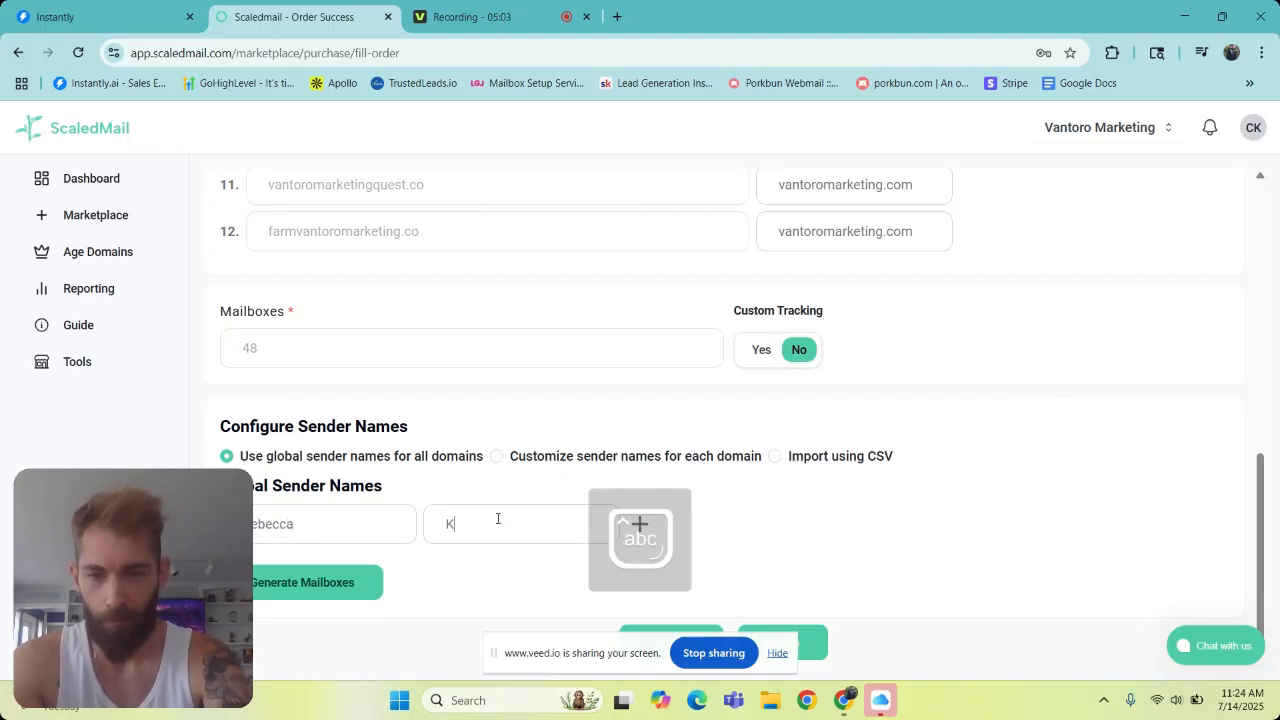
{"action": "left_click", "coordinate": [337, 582]}
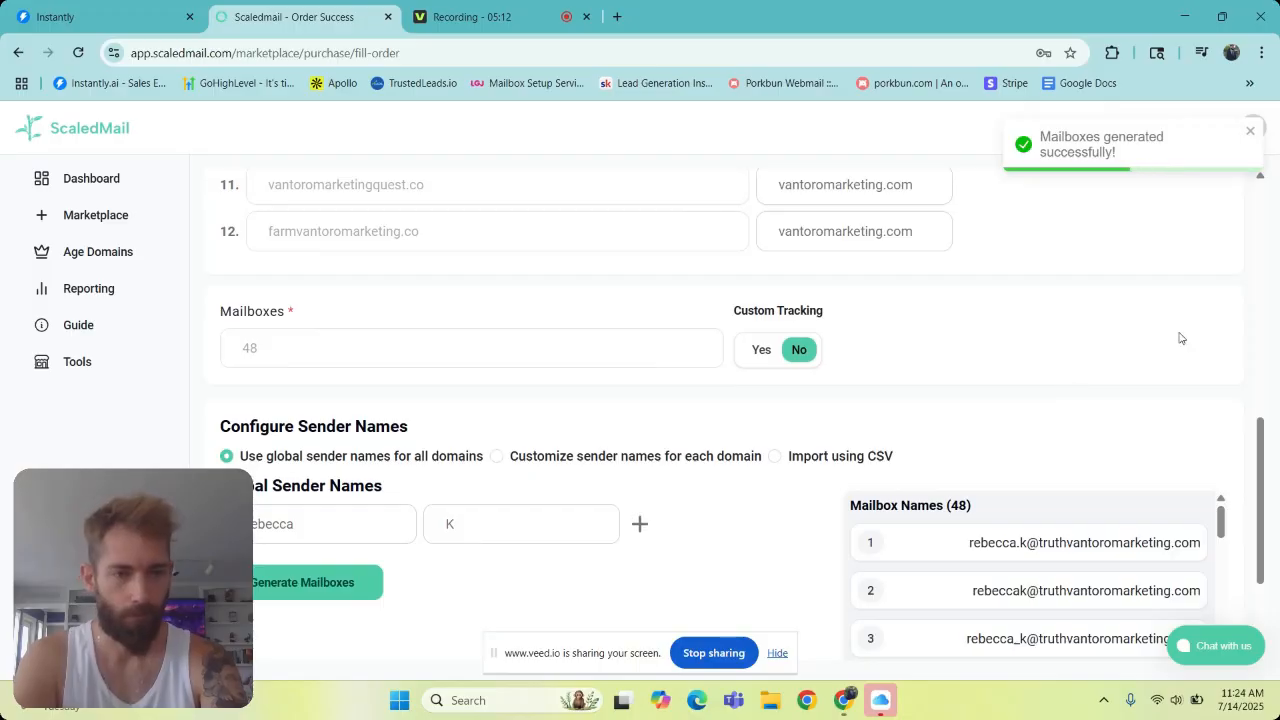
- Finish the mailbox setup to submit the order and dismiss the order confirmation
{"action": "left_click_drag", "start_coordinate": [1260, 438], "coordinate": [1268, 524]}
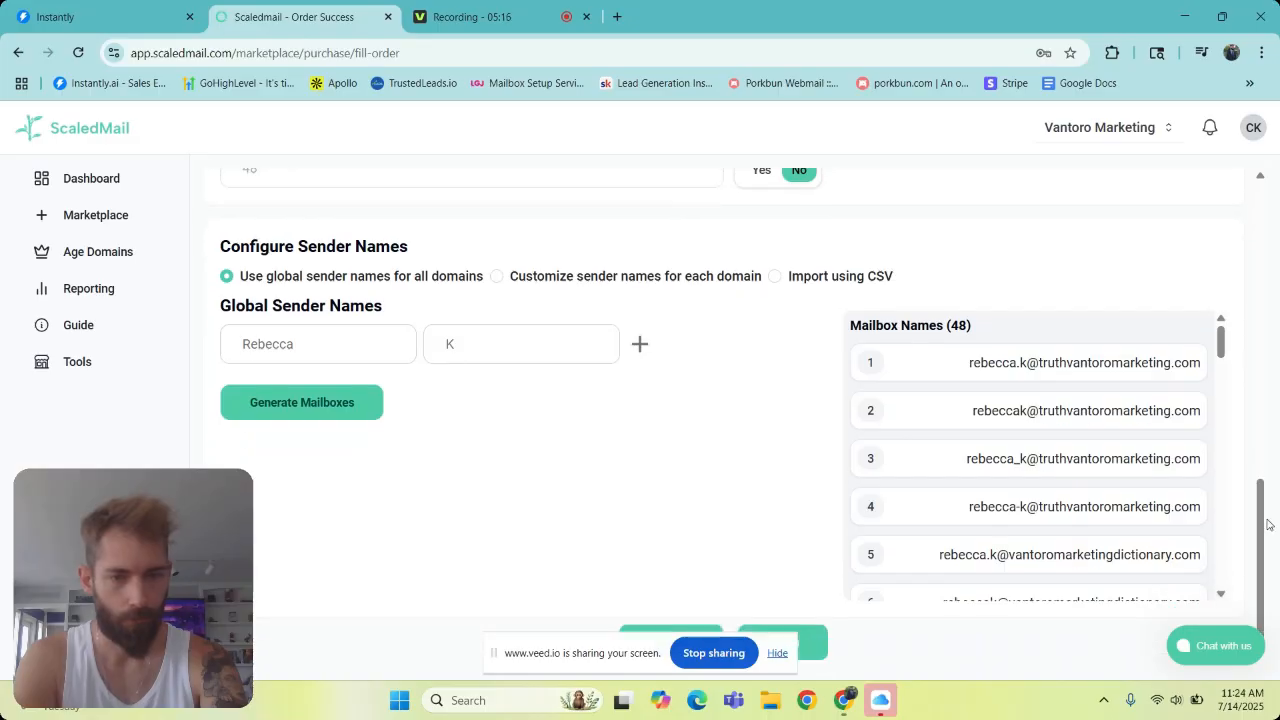
{"action": "left_click", "coordinate": [778, 655]}
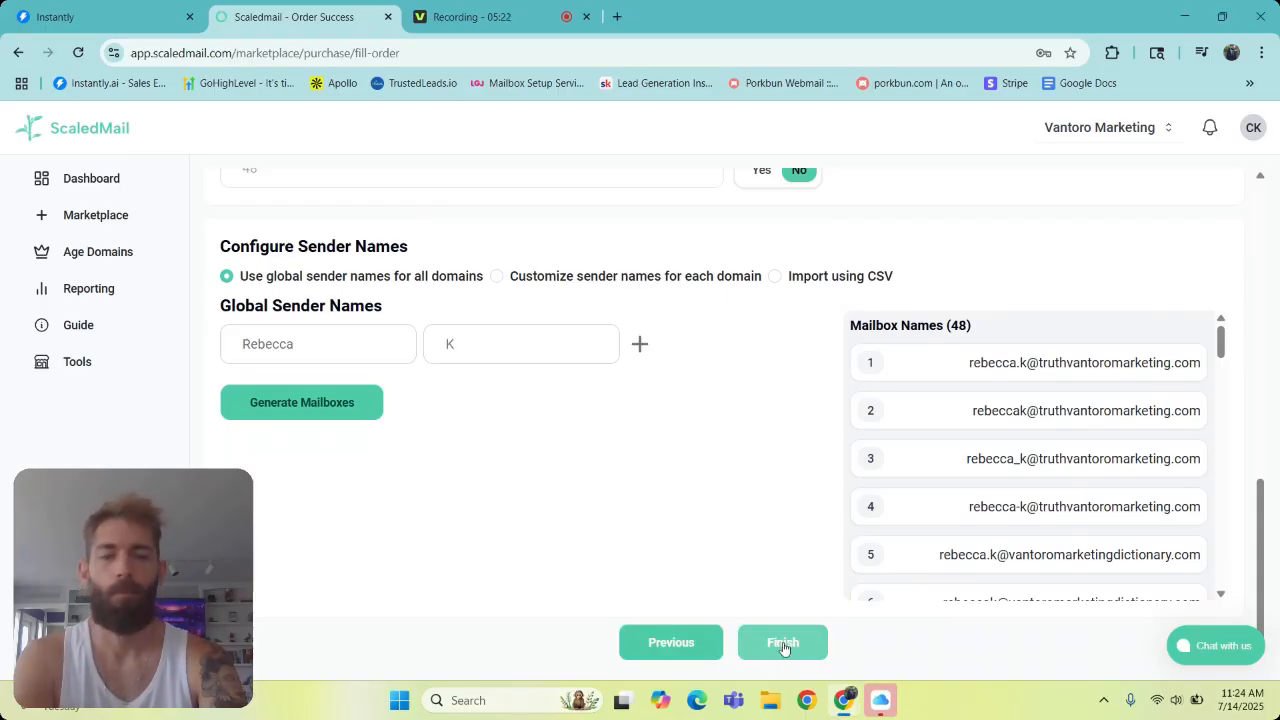
{"action": "left_click", "coordinate": [783, 645]}
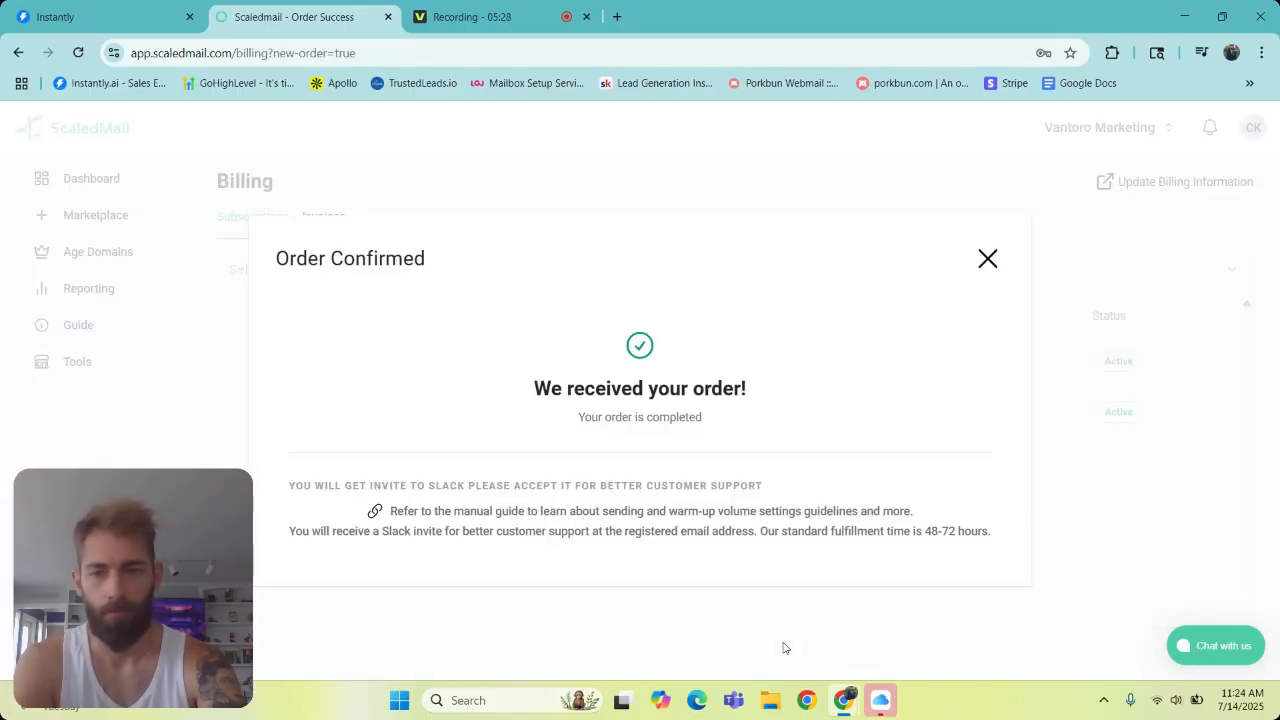
{"action": "left_click", "coordinate": [987, 257]}
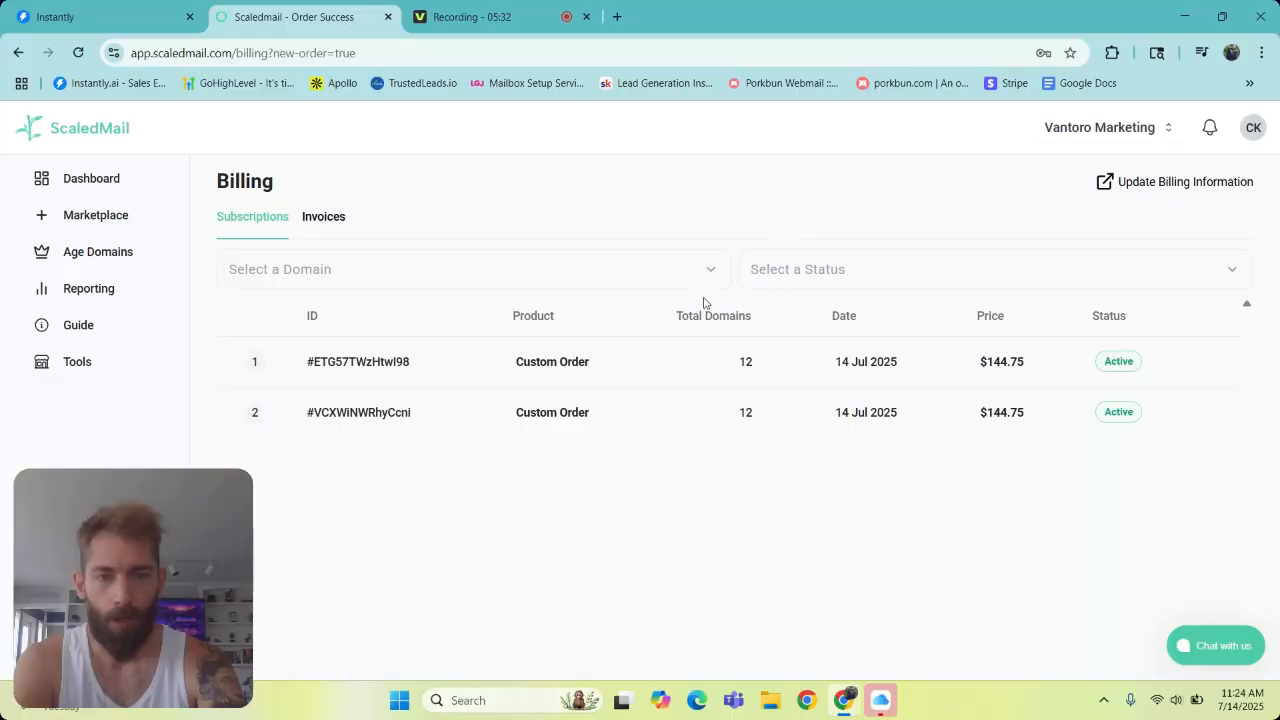
- Open the ScaledMail Guide and look through its list of help topics
{"action": "left_click", "coordinate": [110, 324]}
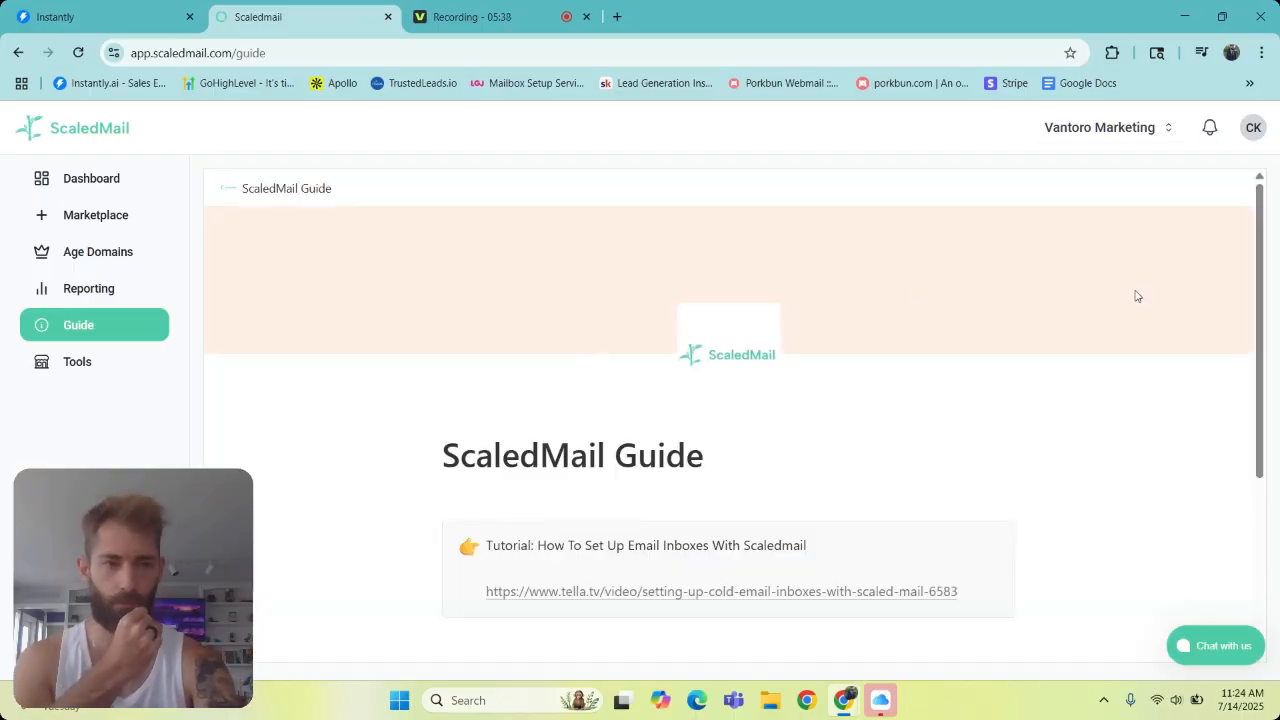
{"action": "left_click_drag", "start_coordinate": [1265, 250], "coordinate": [1169, 423]}
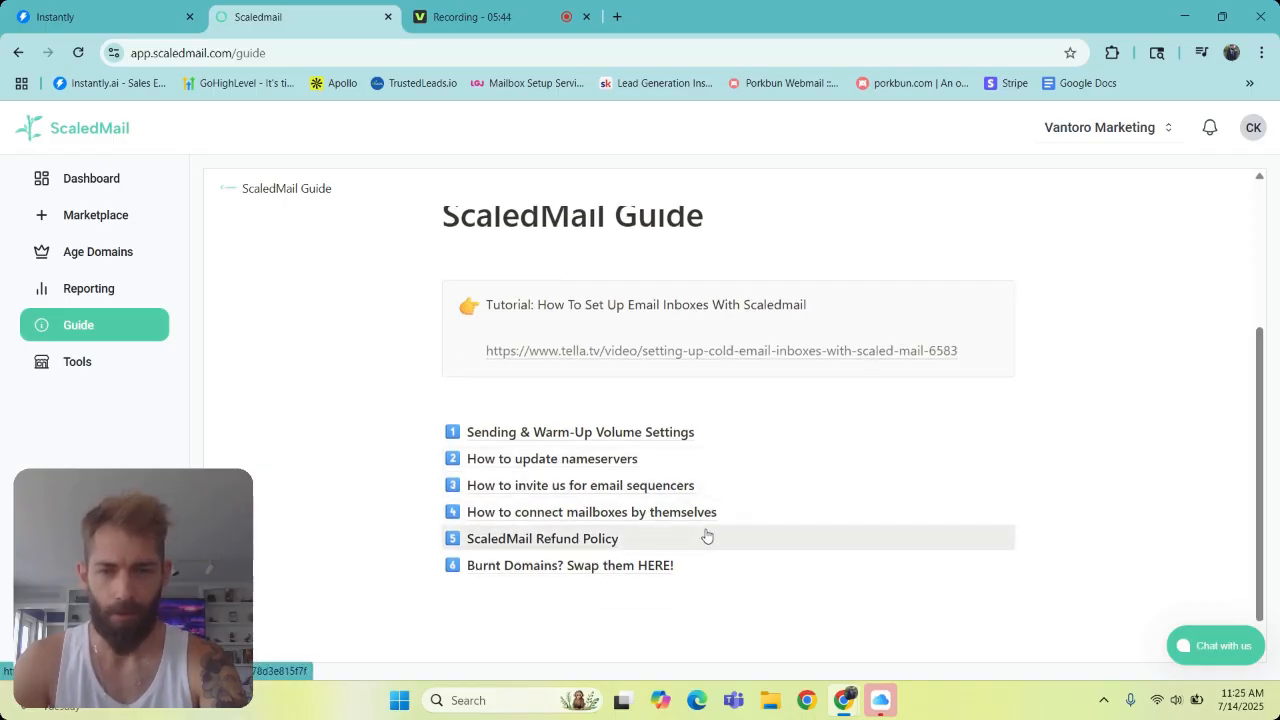
- Open the guide topic on inviting ScaledMail for email sequencers and copy the invitation e-mail address given for other sequencers such as Instantly
{"action": "left_click", "coordinate": [681, 488]}
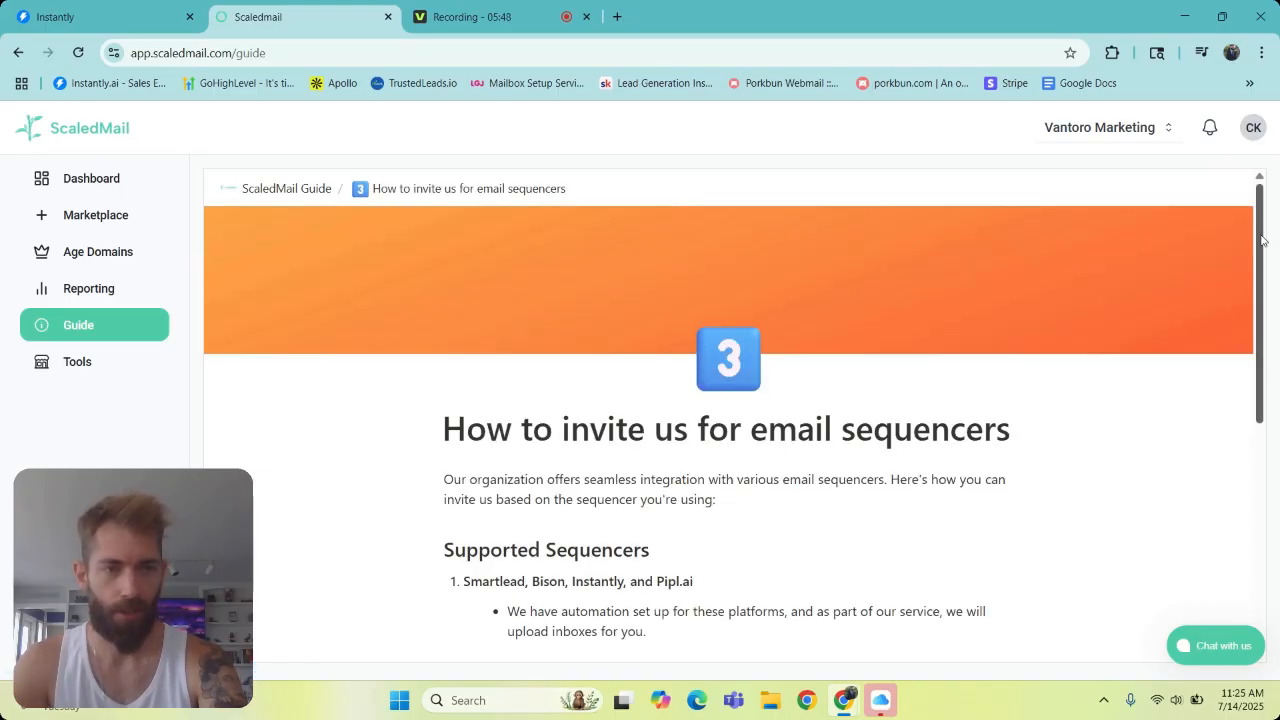
{"action": "left_click_drag", "start_coordinate": [1262, 240], "coordinate": [1250, 432]}
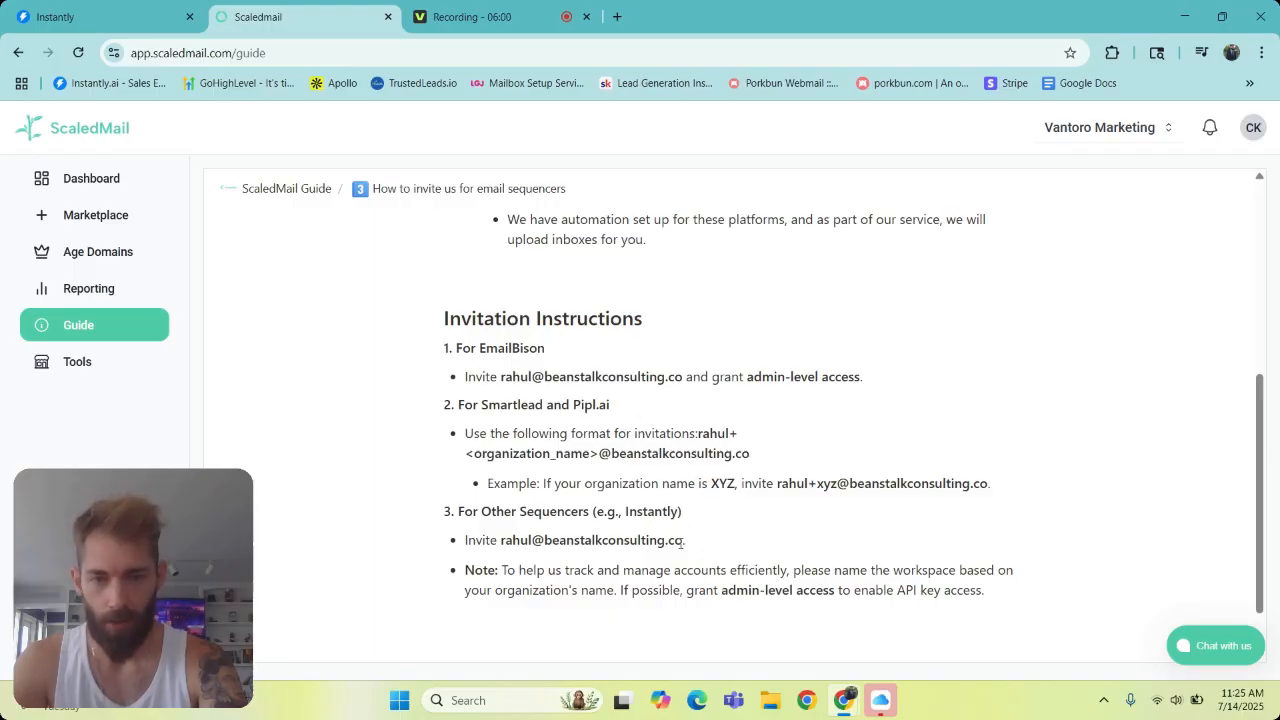
{"action": "left_click_drag", "start_coordinate": [684, 541], "coordinate": [501, 547]}
{"action": "key", "text": "ctrl+c"}
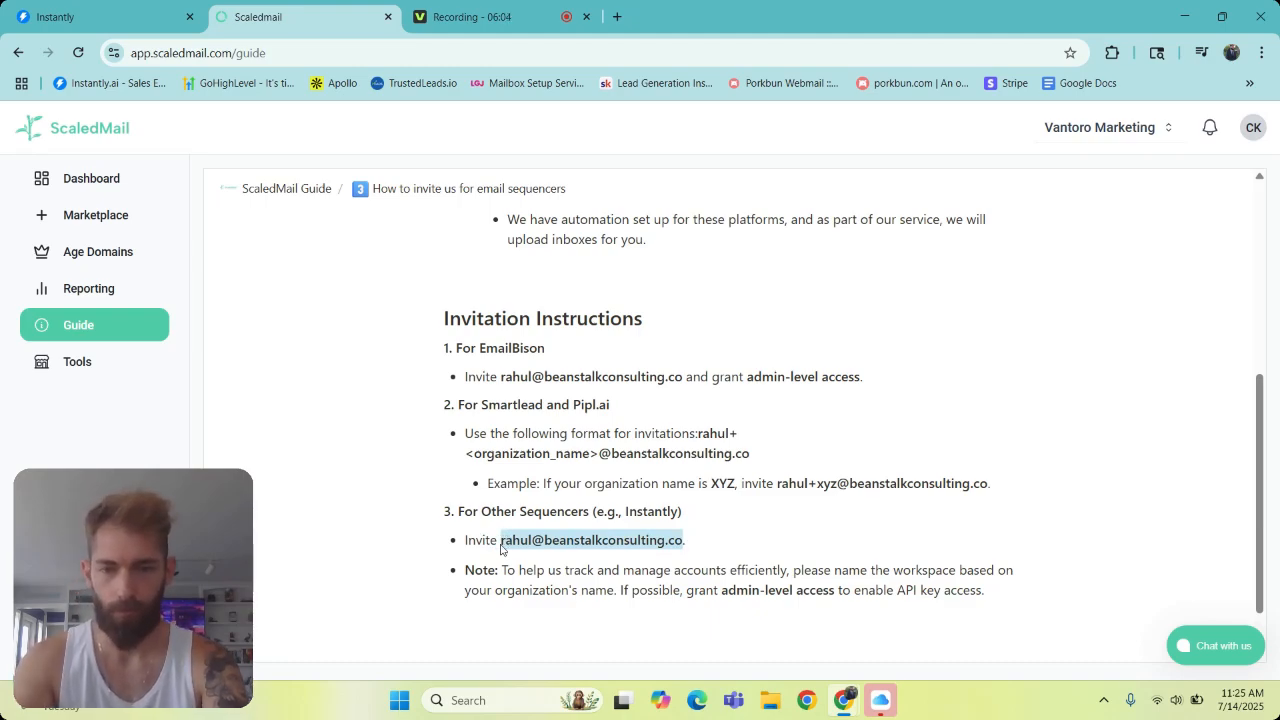
- Switch to Instantly and open the workspace and members page in the account settings
{"action": "left_click", "coordinate": [136, 5]}
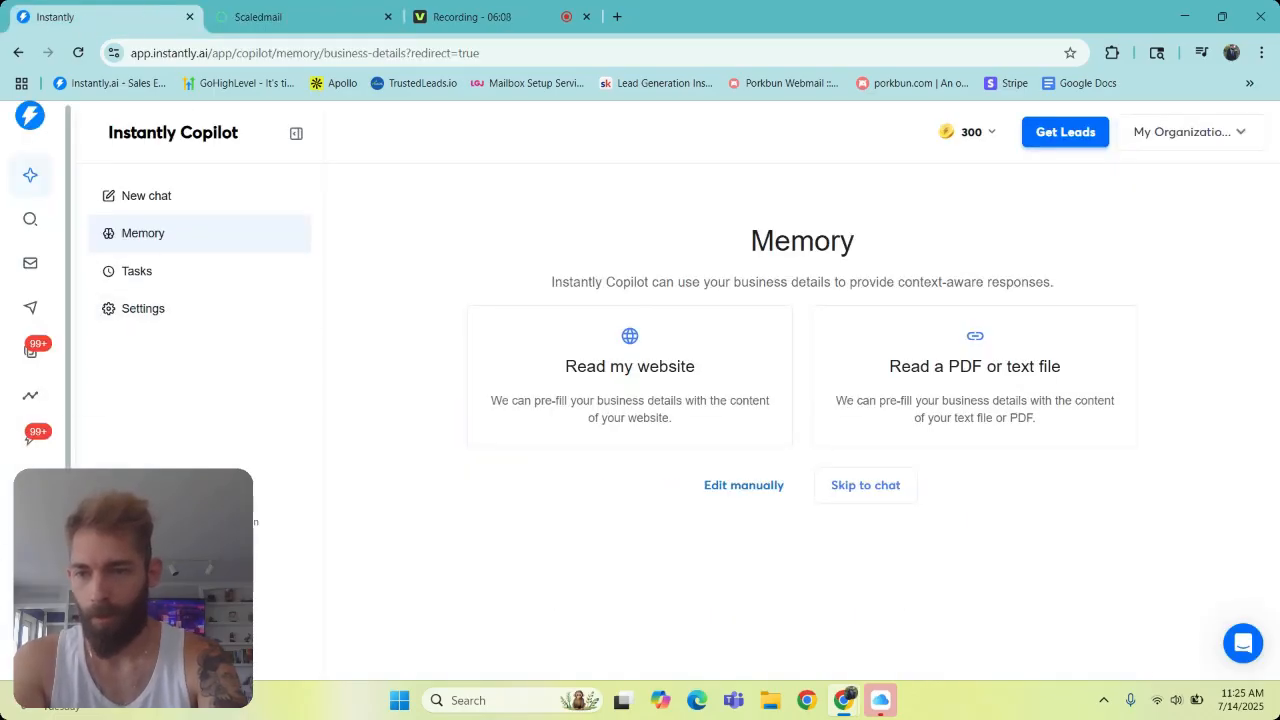
{"action": "scroll", "coordinate": [30, 300], "scroll_direction": "down", "scroll_amount": 1}
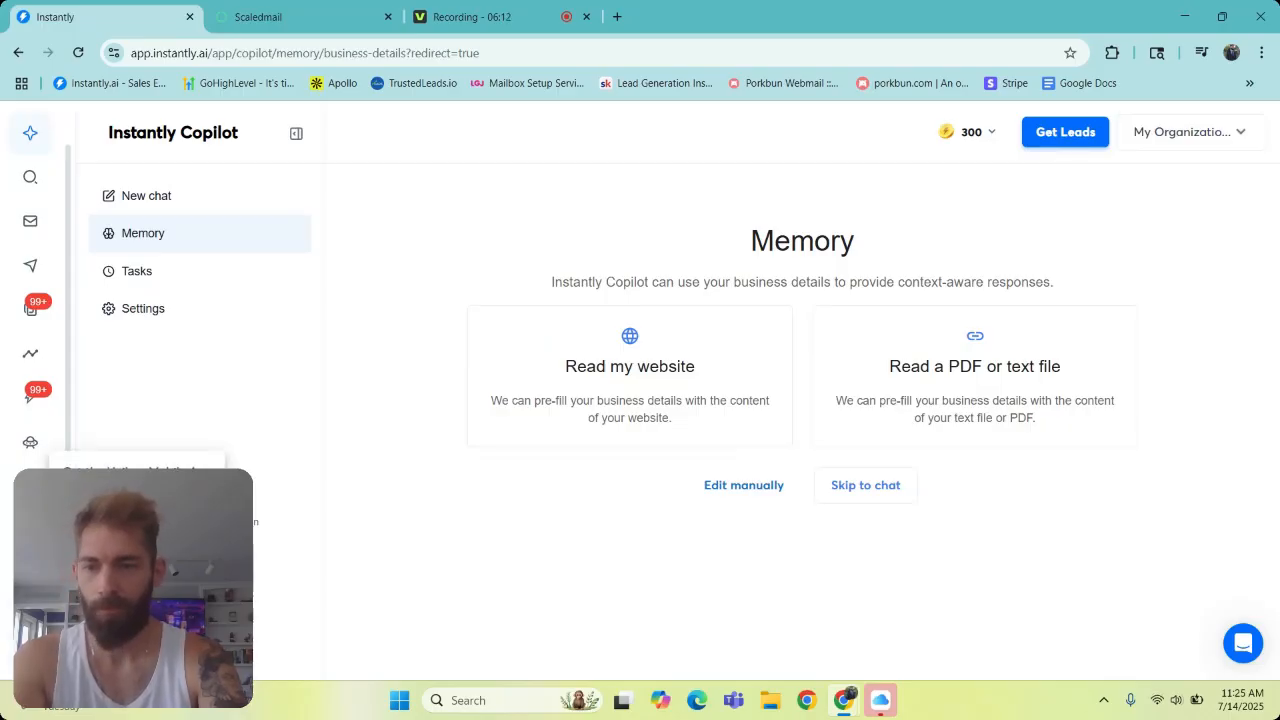
{"action": "left_click", "coordinate": [105, 530]}
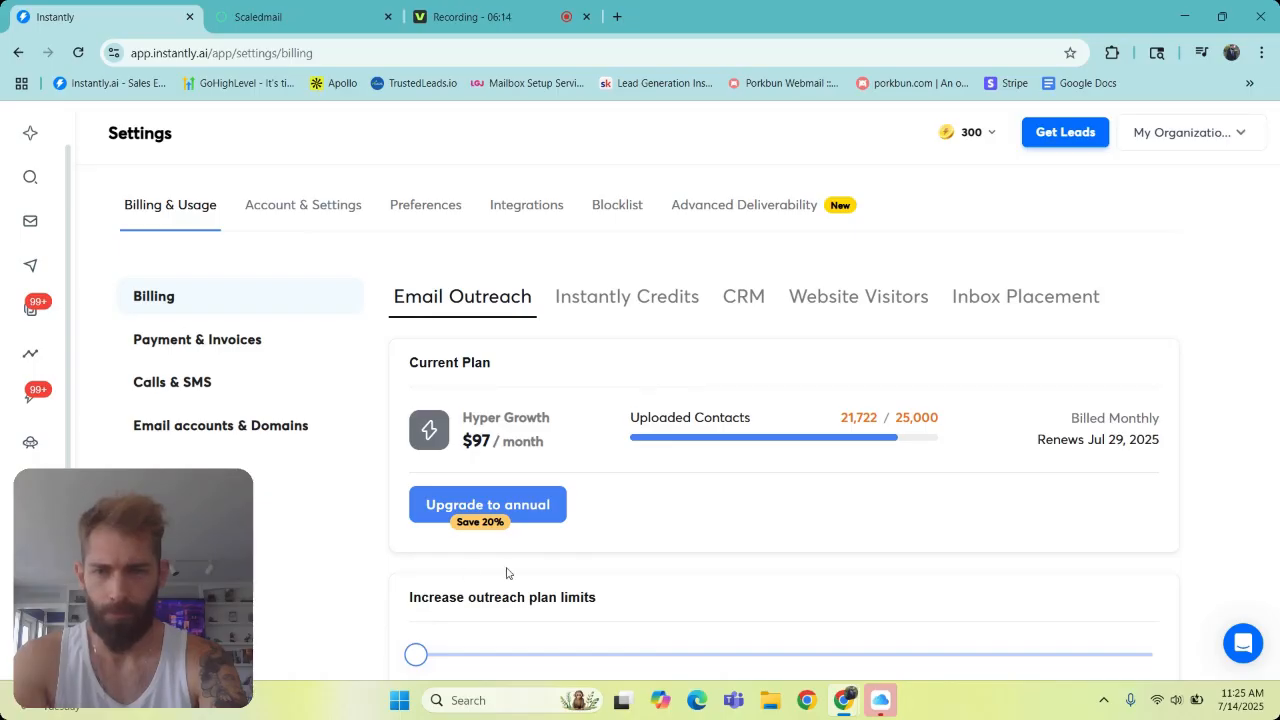
{"action": "left_click", "coordinate": [319, 204]}
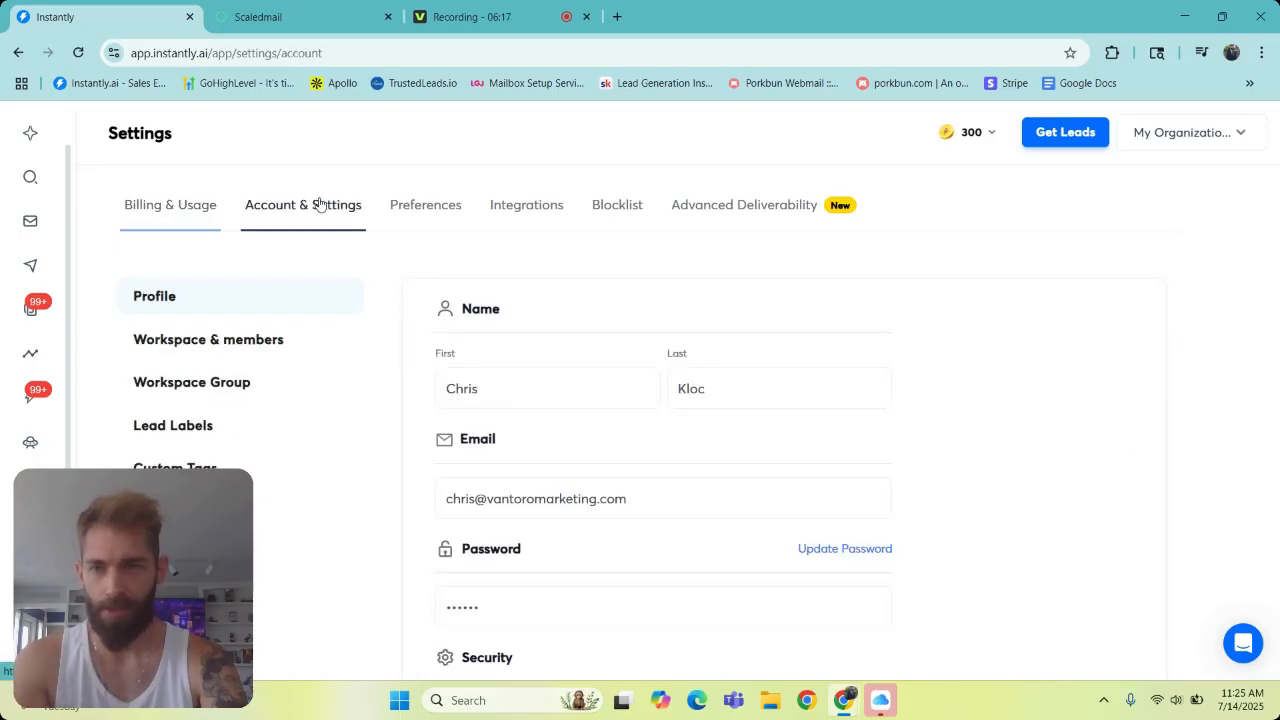
{"action": "left_click", "coordinate": [290, 340]}
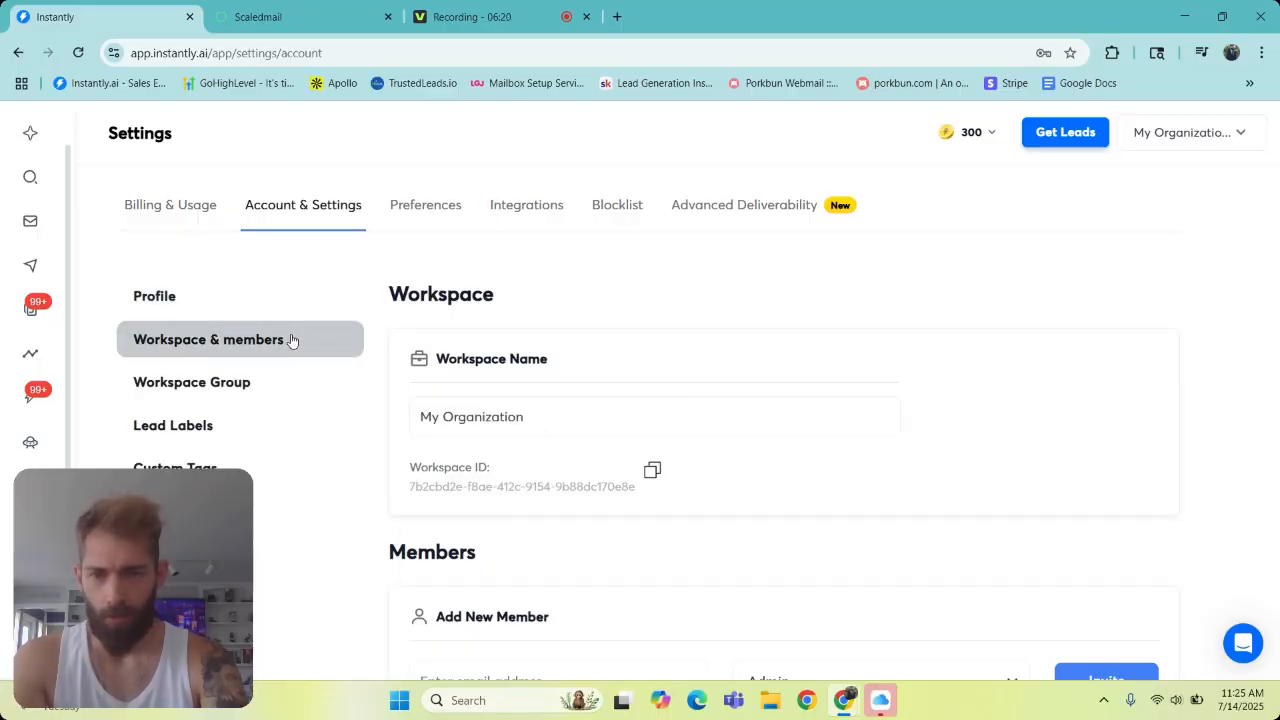
- Invite the copied ScaledMail contact's e-mail address as a new workspace member with the Admin role
{"action": "left_click_drag", "start_coordinate": [1278, 277], "coordinate": [1273, 472]}
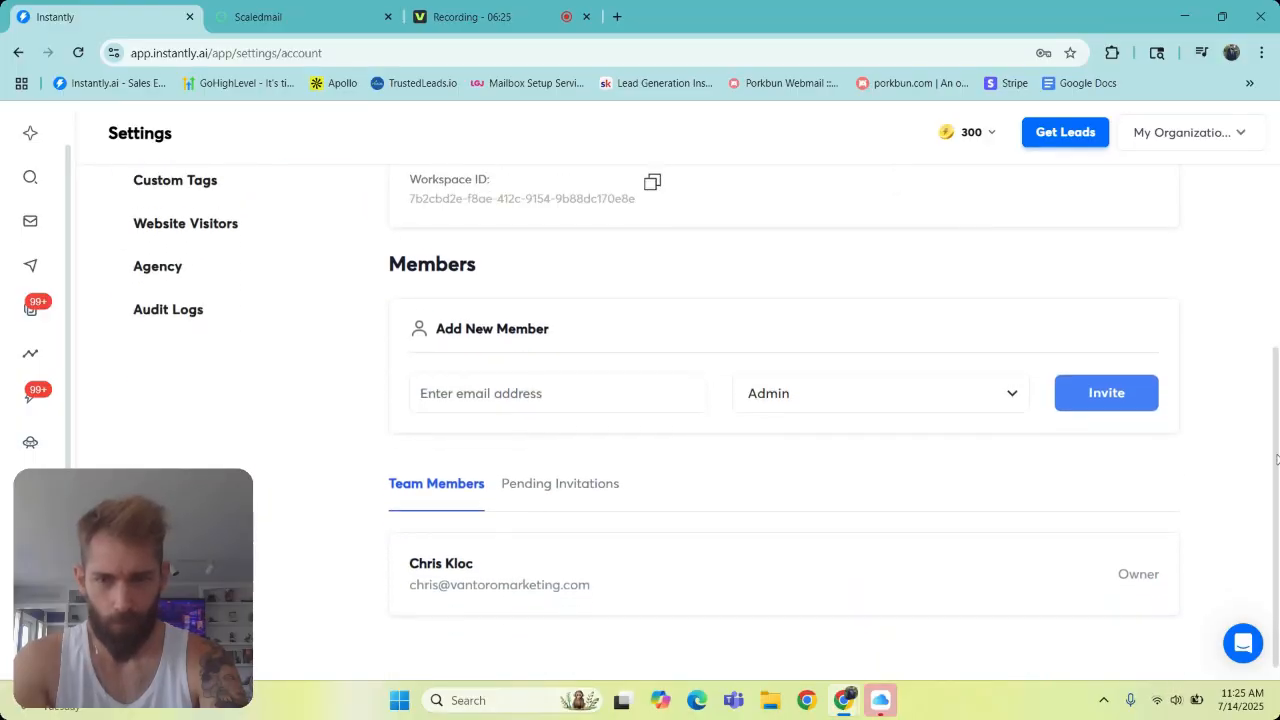
{"action": "left_click", "coordinate": [618, 395]}
{"action": "key", "text": "ctrl+v"}
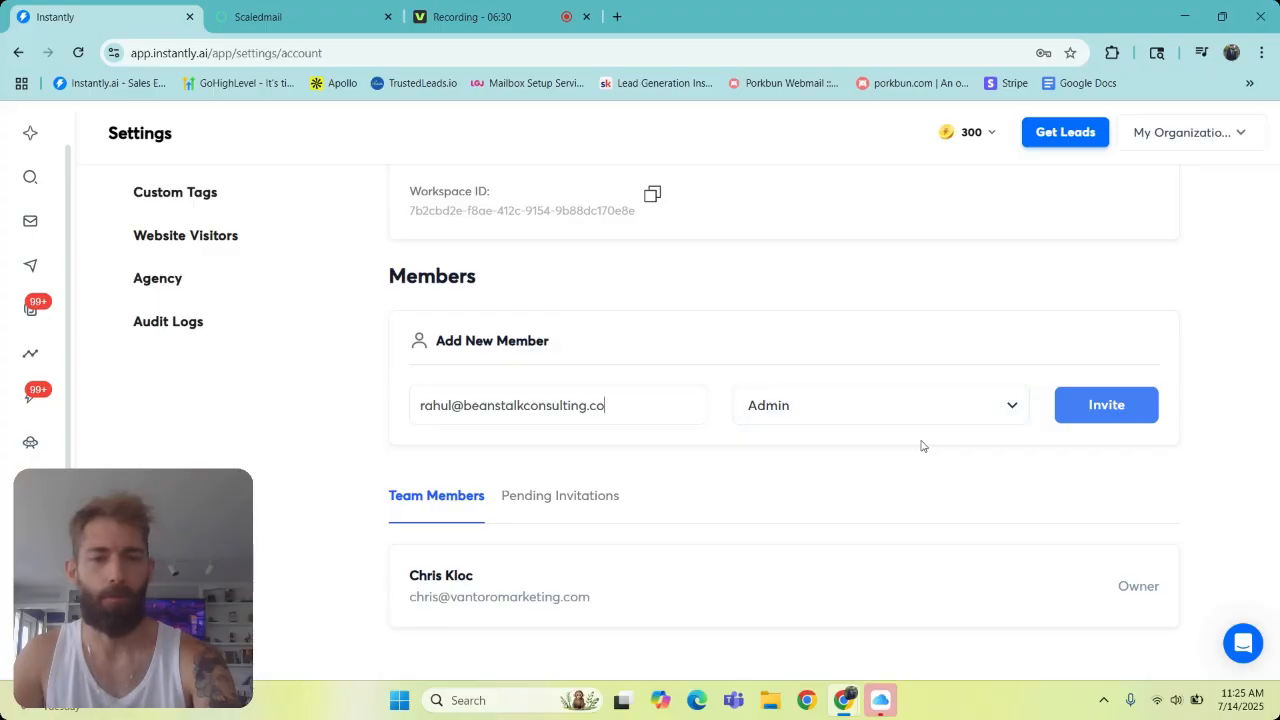
{"action": "left_click", "coordinate": [1107, 422]}
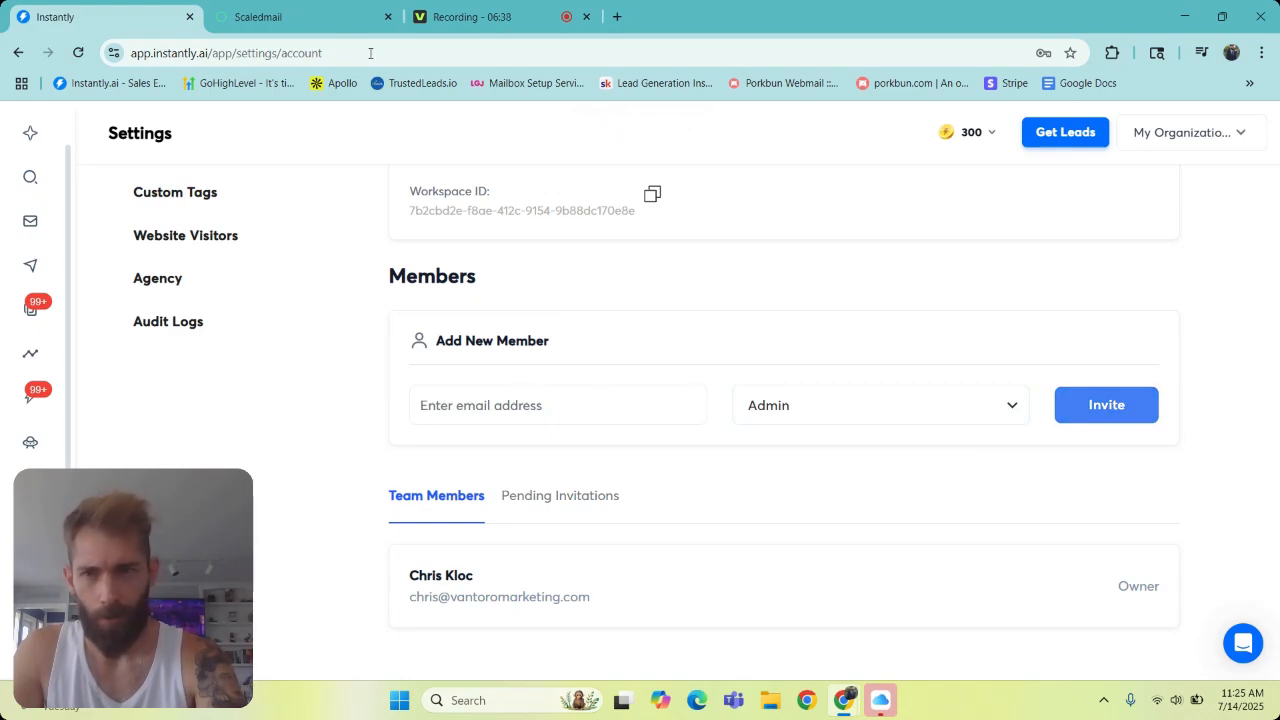
{"action": "left_click", "coordinate": [316, 13]}
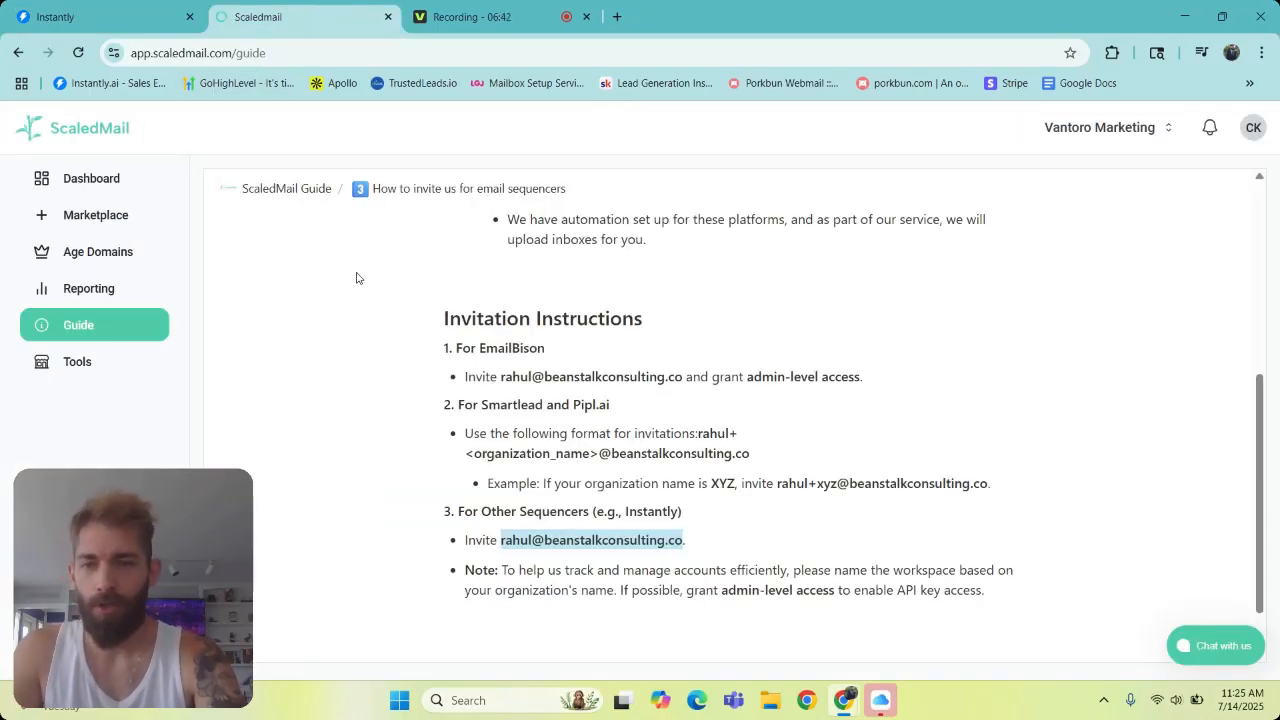
{"action": "left_click", "coordinate": [127, 20]}
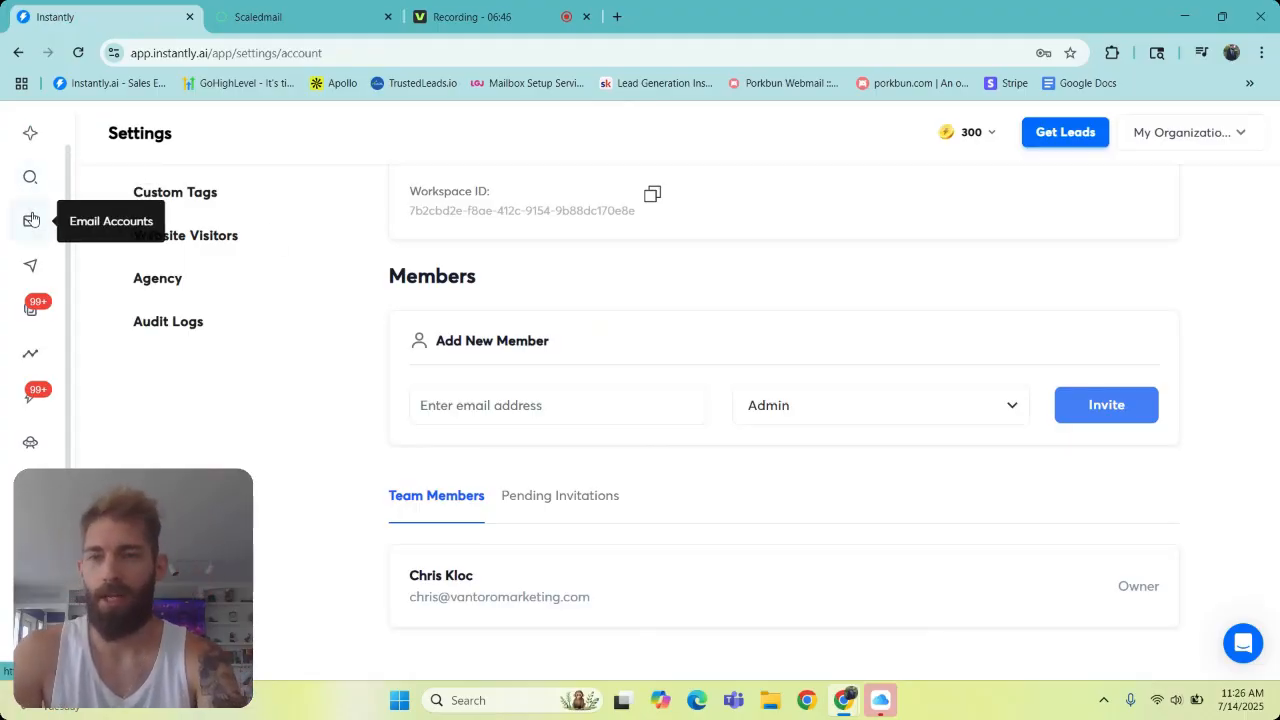
{"action": "left_click", "coordinate": [300, 17]}
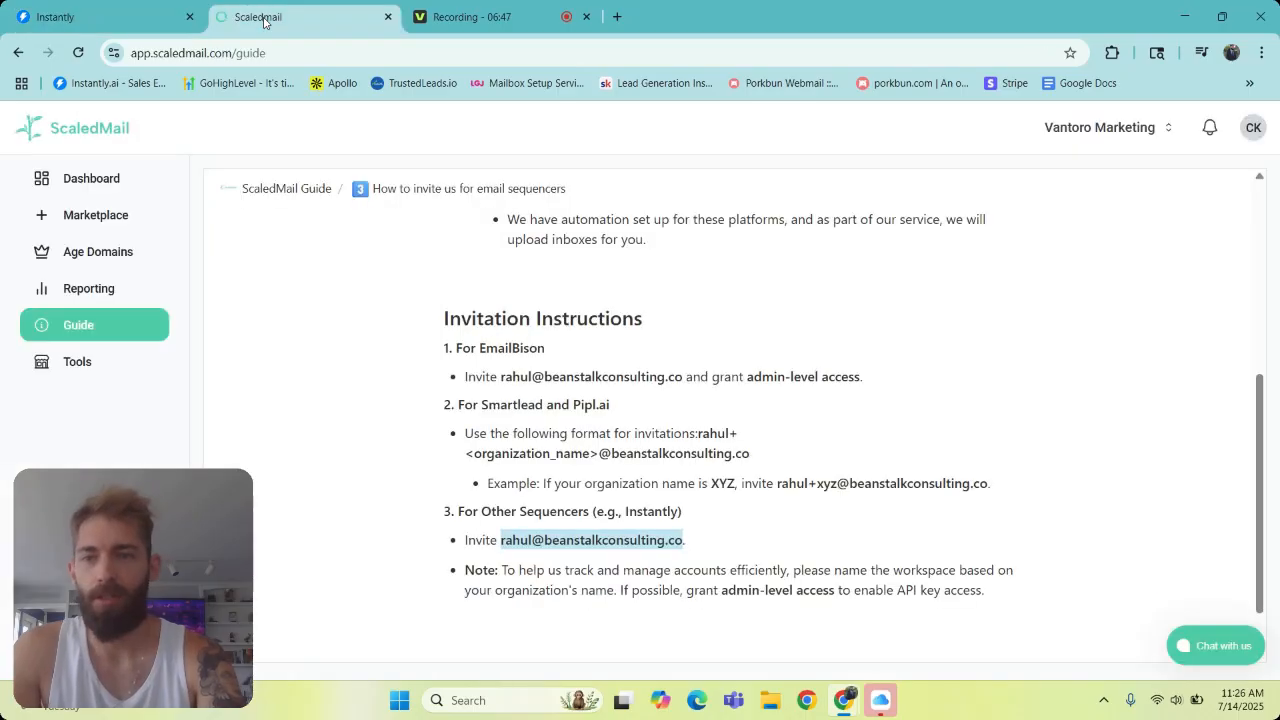
{"action": "left_click", "coordinate": [465, 10]}
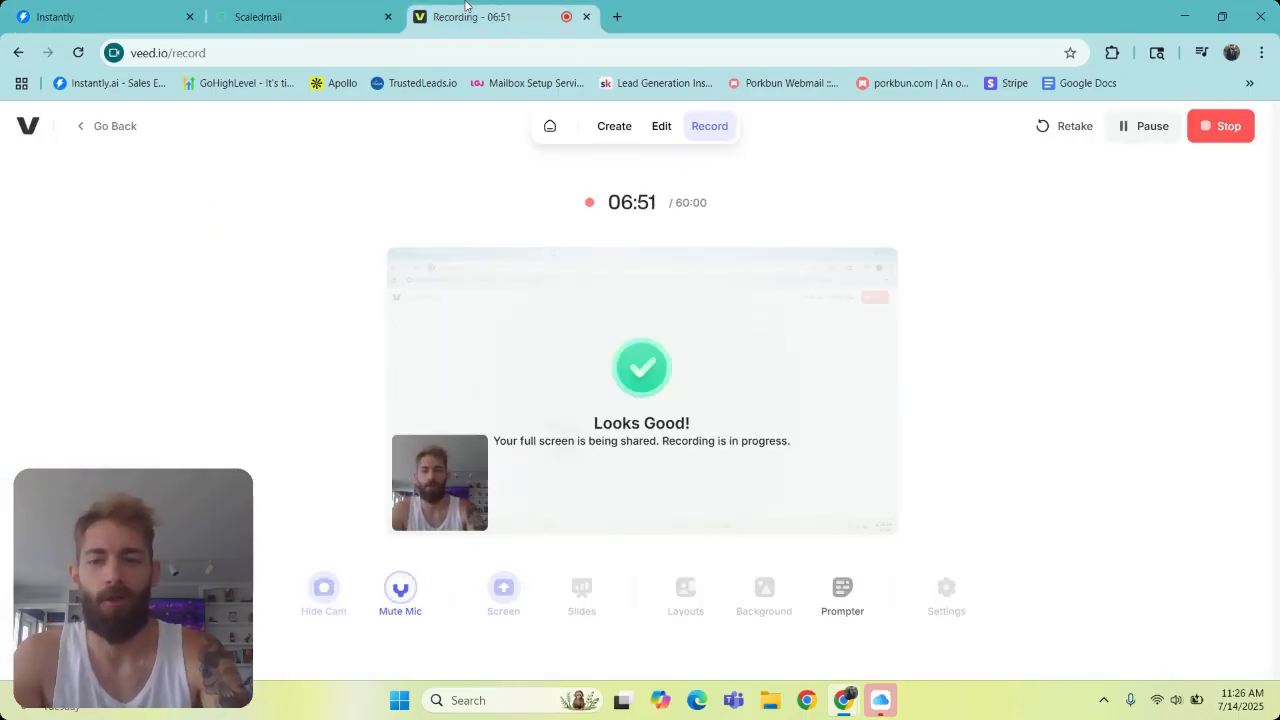